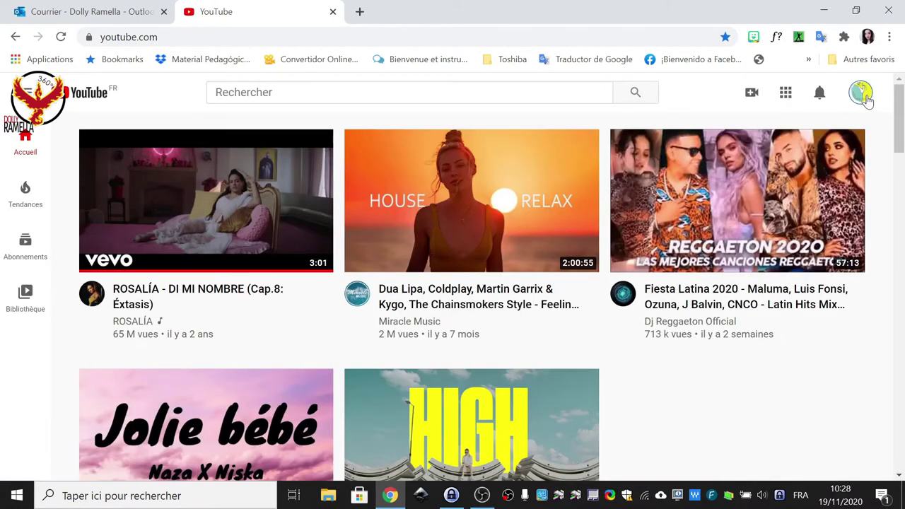
pyautogui.click(861, 96)
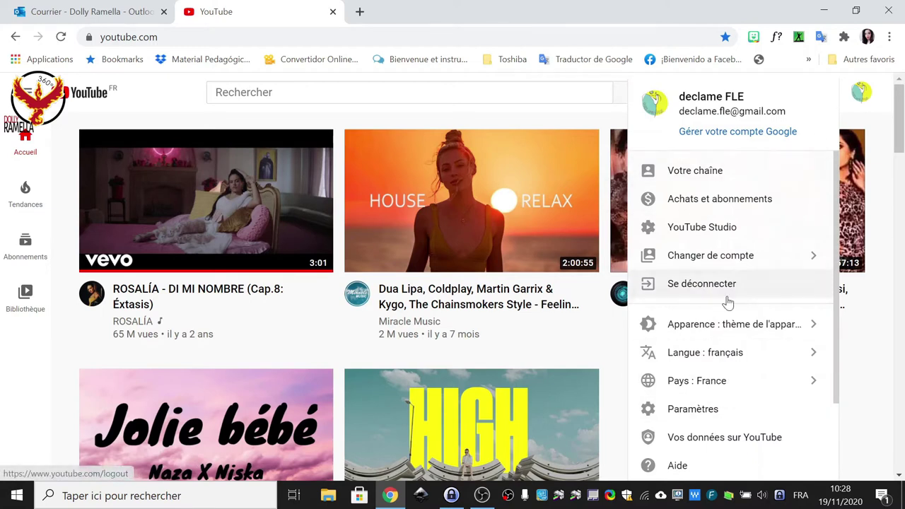
pyautogui.click(743, 256)
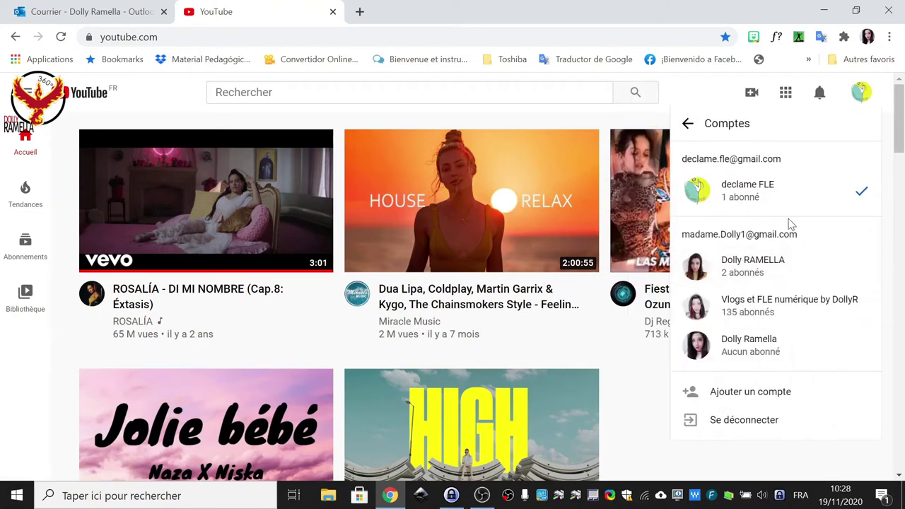
pyautogui.click(747, 395)
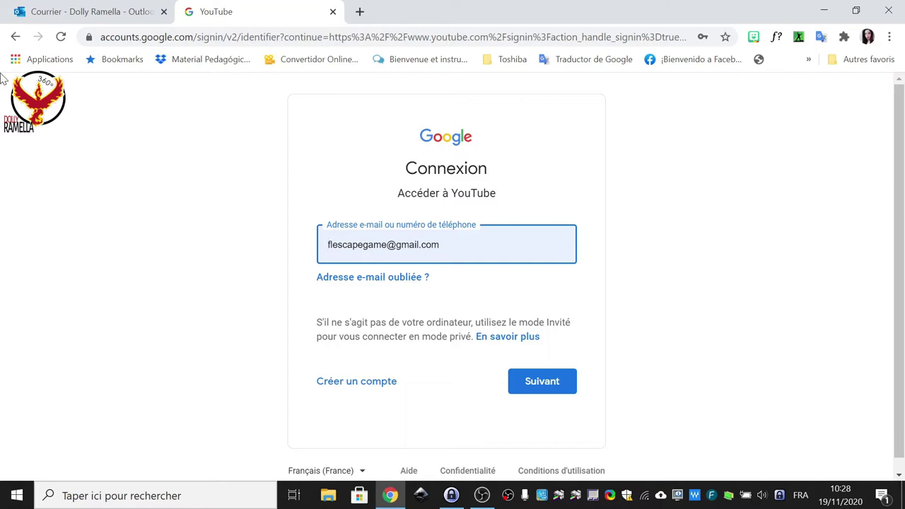
pyautogui.click(15, 37)
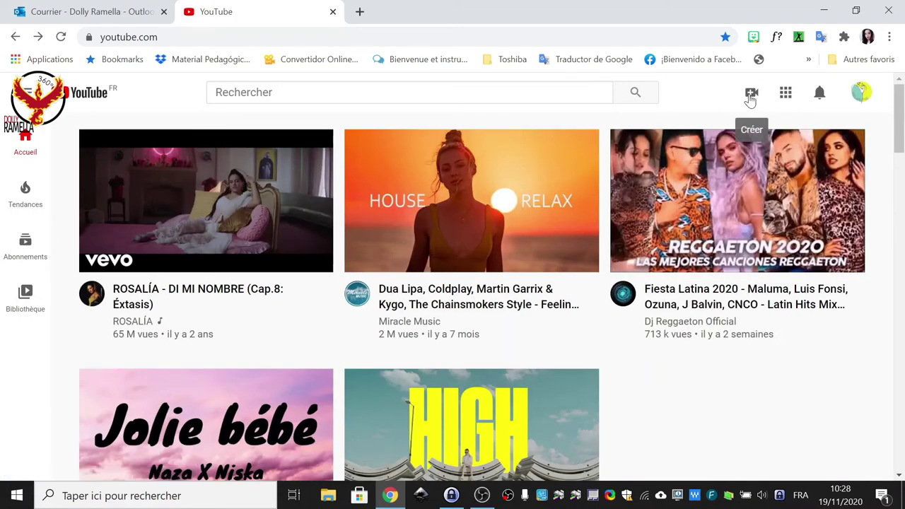
# - Start a video upload and add the file "Vidéo MOCC DILIFLE V F" from the Téléchargements folder
pyautogui.click(750, 92)
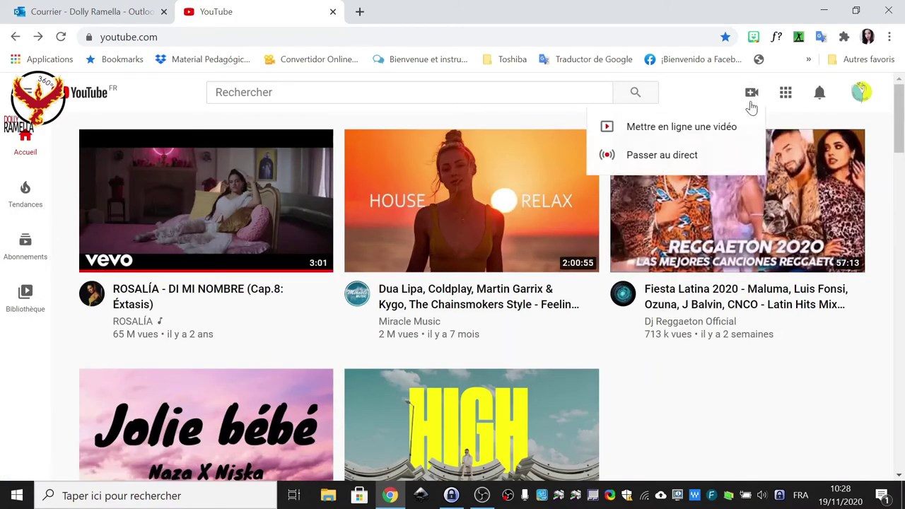
pyautogui.click(731, 127)
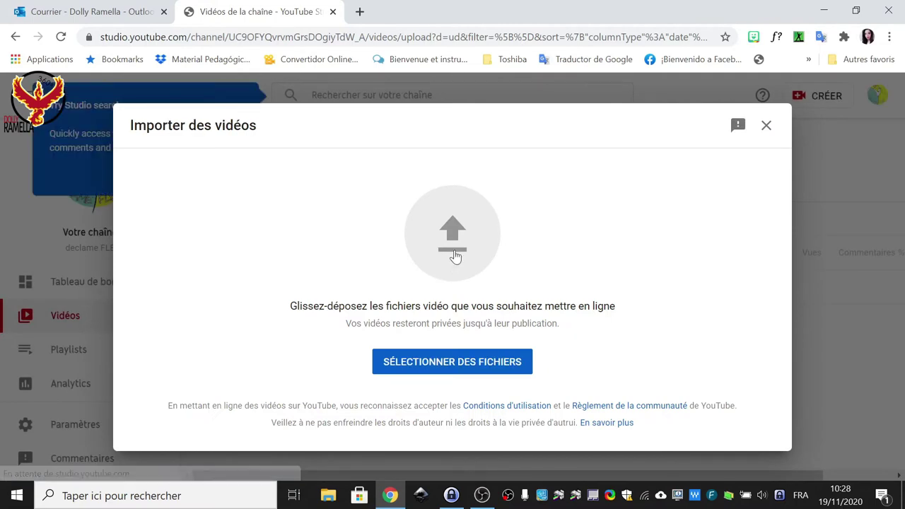
pyautogui.click(326, 498)
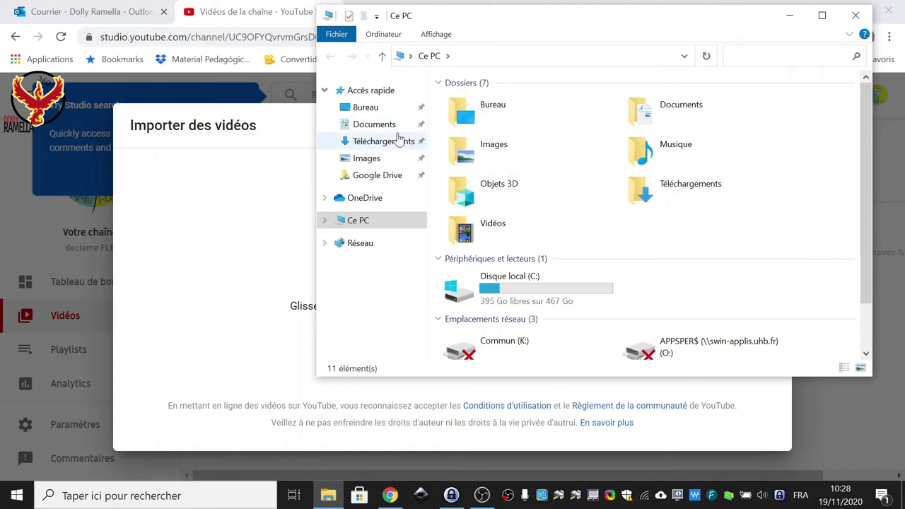
pyautogui.click(381, 126)
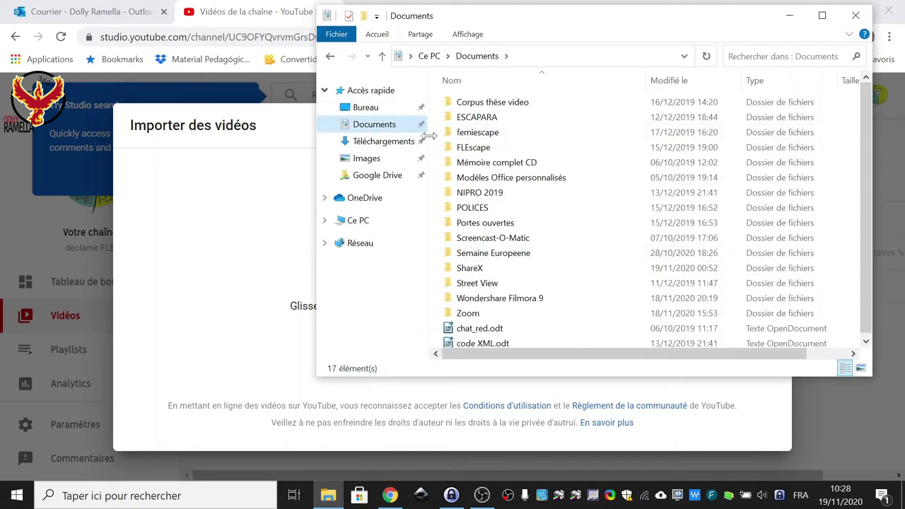
pyautogui.click(413, 145)
pyautogui.scroll(-3, 647, 198)
pyautogui.scroll(-3, 649, 205)
pyautogui.scroll(5, 664, 191)
pyautogui.moveTo(477, 267); pyautogui.dragTo(273, 282)
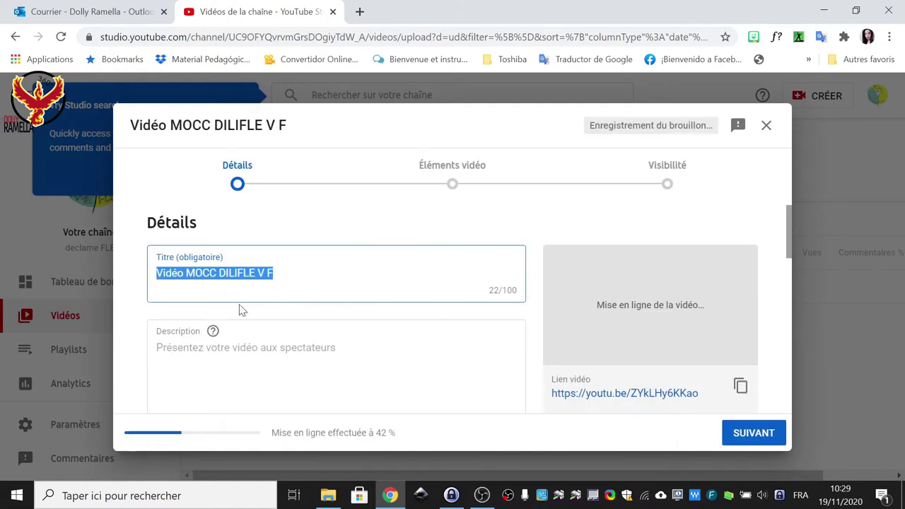
# - Replace the video's title with "DECLAME'FLE + titre"
pyautogui.tripleClick(220, 271)
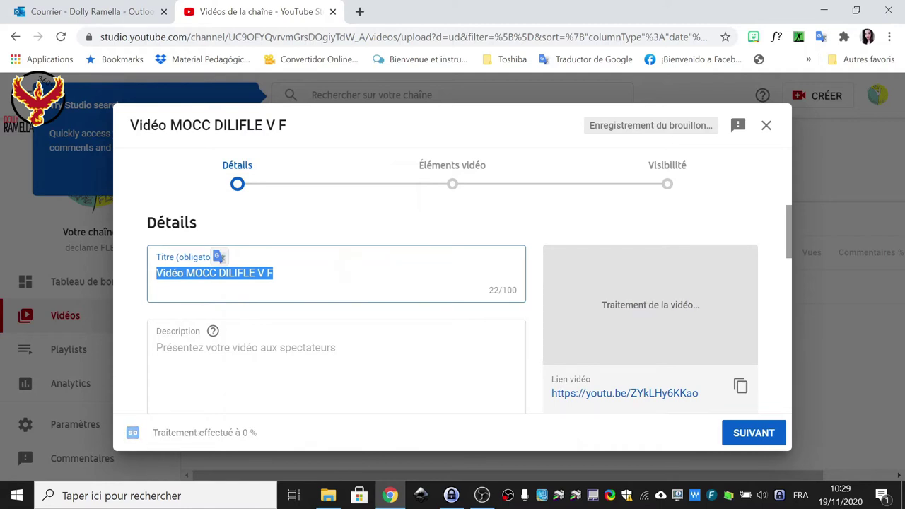
pyautogui.write('DECLE')
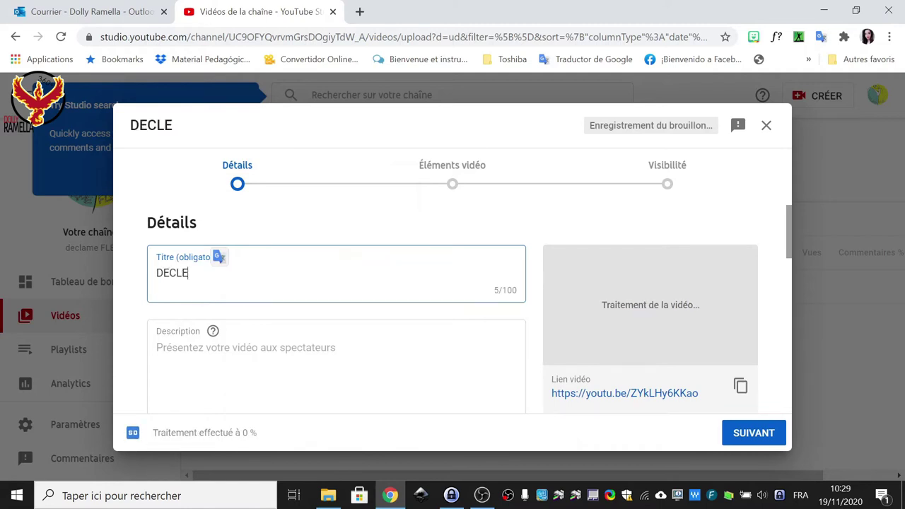
pyautogui.press('BackSpace')
pyautogui.write('AME')
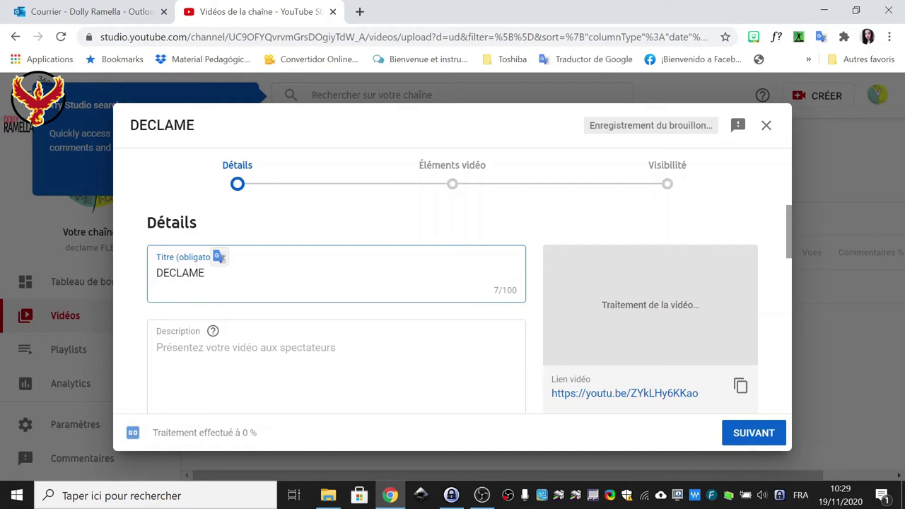
pyautogui.write("'FLE")
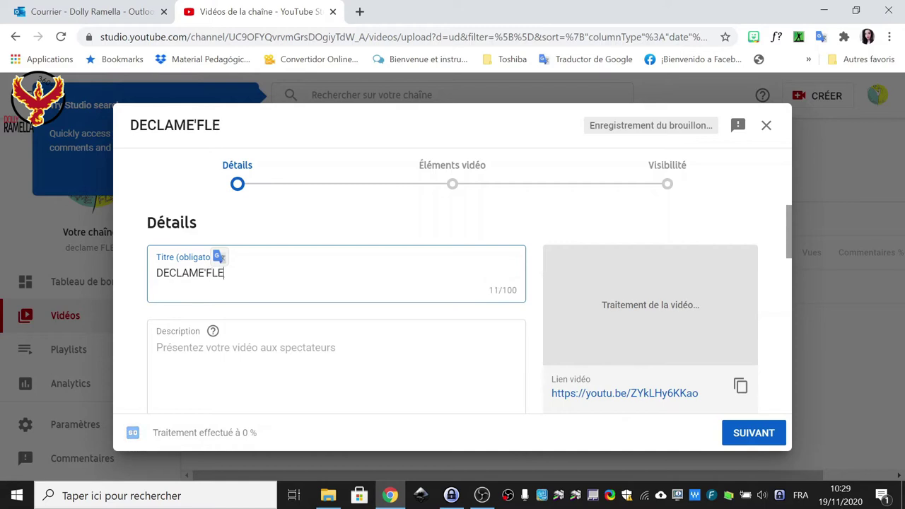
pyautogui.write(' =')
pyautogui.write('+')
pyautogui.write(' titre')
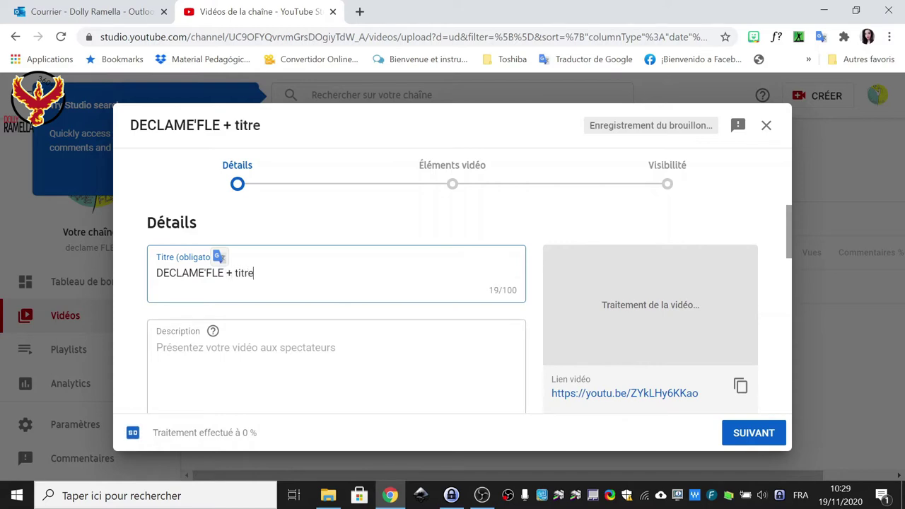
# - Enter "LIDILE EA 3874" as the first line of the video description, switching the keyboard input to French (FR)
pyautogui.click(156, 347)
pyautogui.write('L')
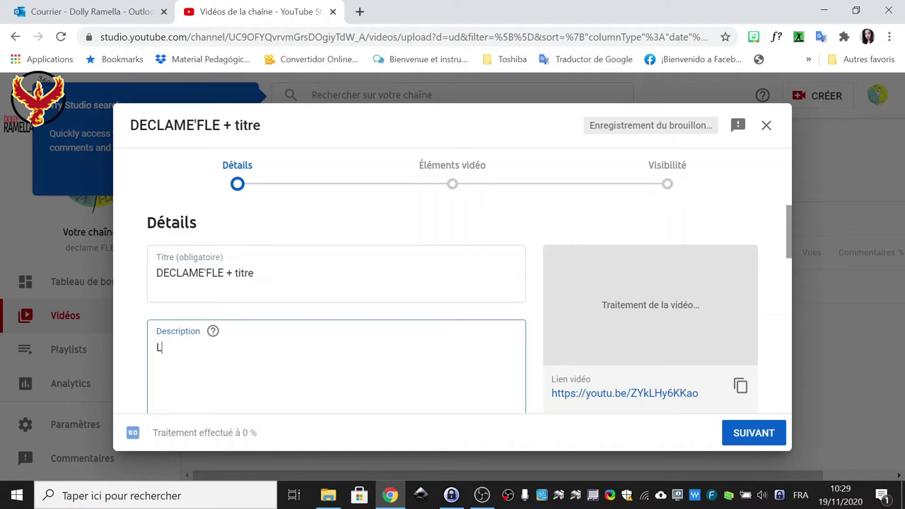
pyautogui.press('BackSpace')
pyautogui.press('BackSpace')
pyautogui.press('BackSpace')
pyautogui.press('BackSpace')
pyautogui.press('BackSpace')
pyautogui.press('BackSpace')
pyautogui.press('BackSpace')
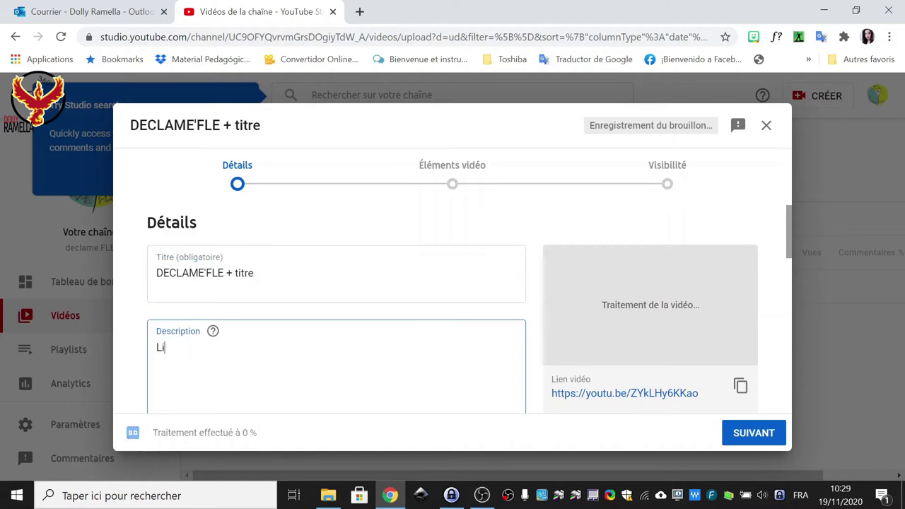
pyautogui.write('LIDILE EA "')
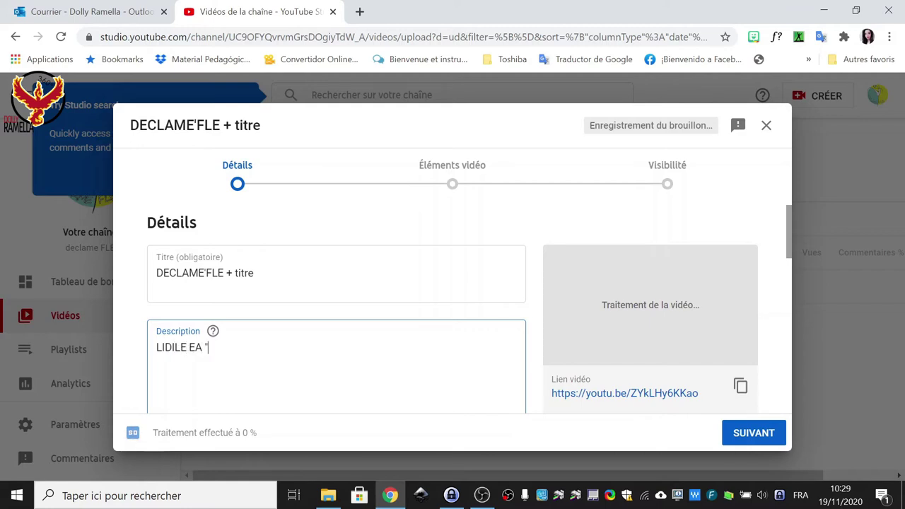
pyautogui.write('_È')
pyautogui.press('BackSpace')
pyautogui.press('BackSpace')
pyautogui.click(800, 494)
pyautogui.click(797, 342)
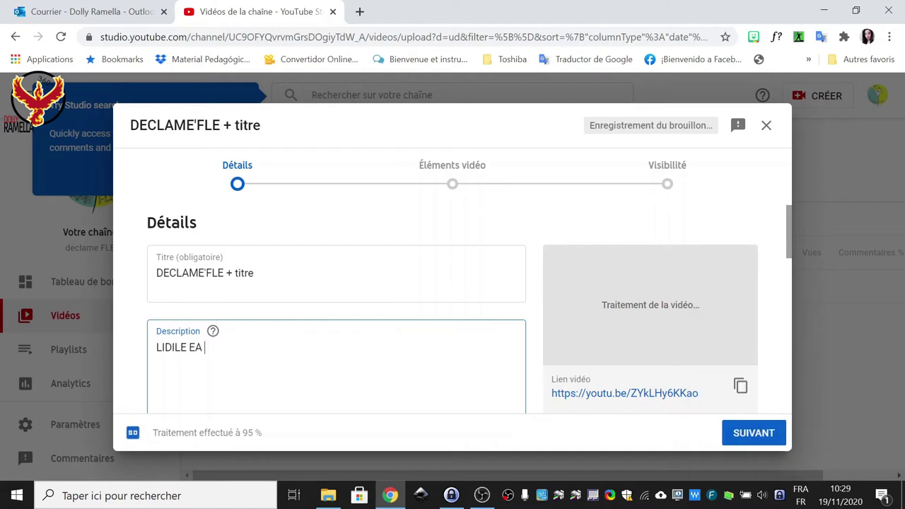
pyautogui.write('3874')
# - Add the lines "Université Rennes 2" and "Projet européen DECLAME'FLE" to the video description
pyautogui.press('Return')
pyautogui.write('Univeri')
pyautogui.write('té R')
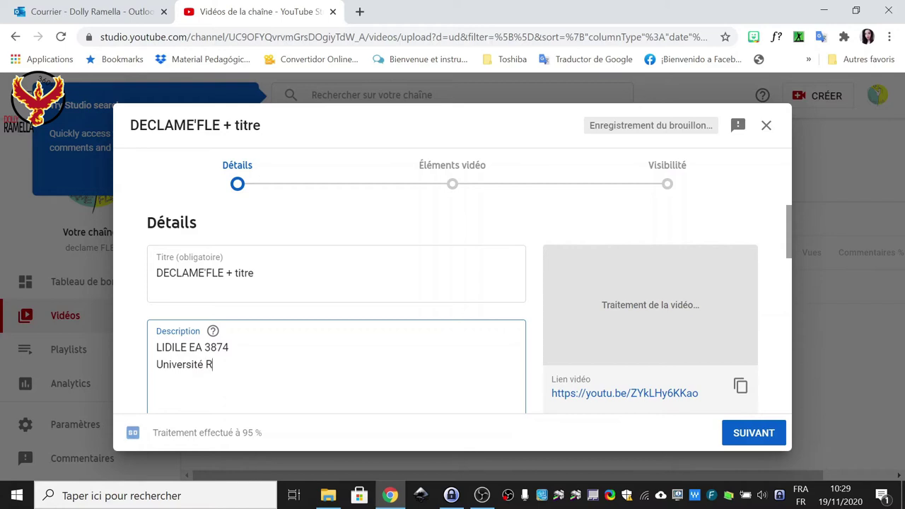
pyautogui.write('ennes 2')
pyautogui.write('DE')
pyautogui.write('Projet ')
pyautogui.write('europ')
pyautogui.write('éen DE')
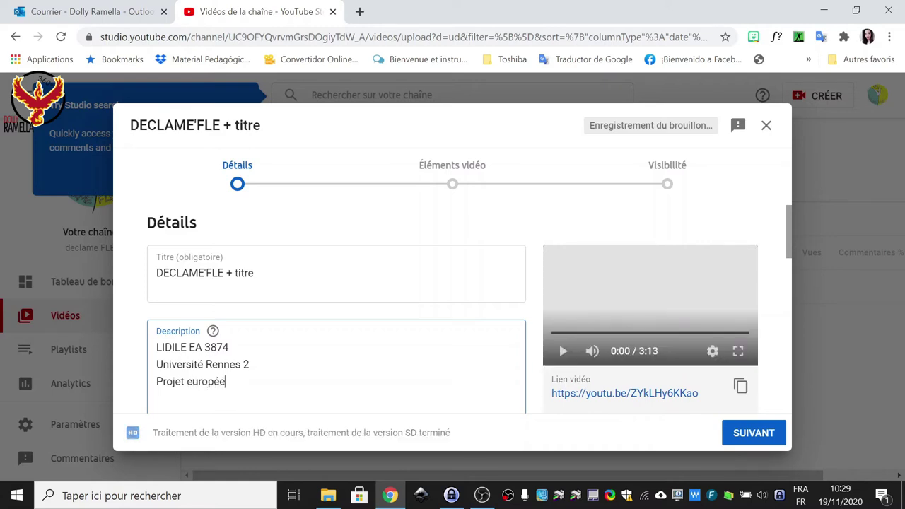
pyautogui.write('CLA')
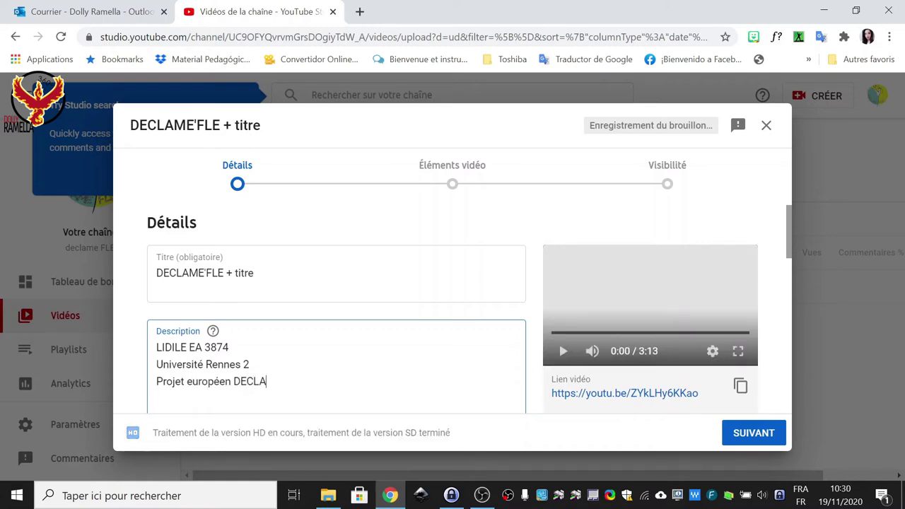
pyautogui.write("ME'FLE")
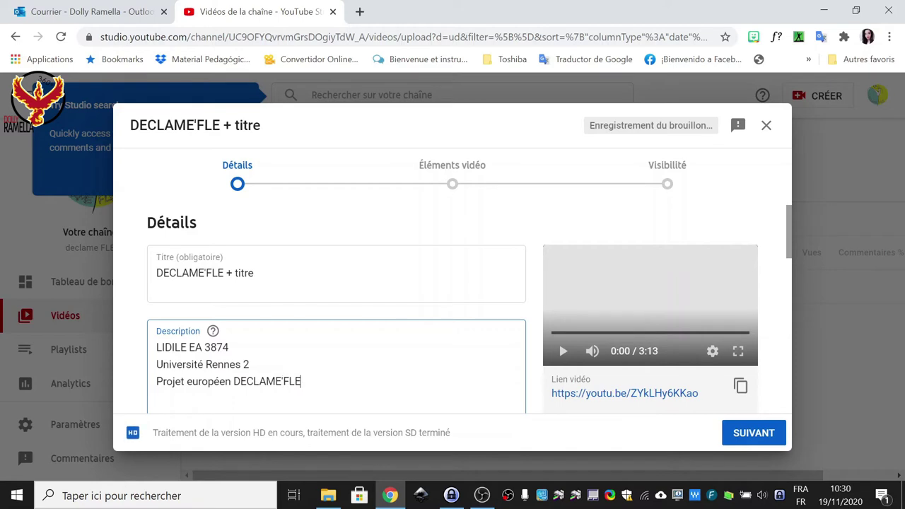
pyautogui.click(360, 12)
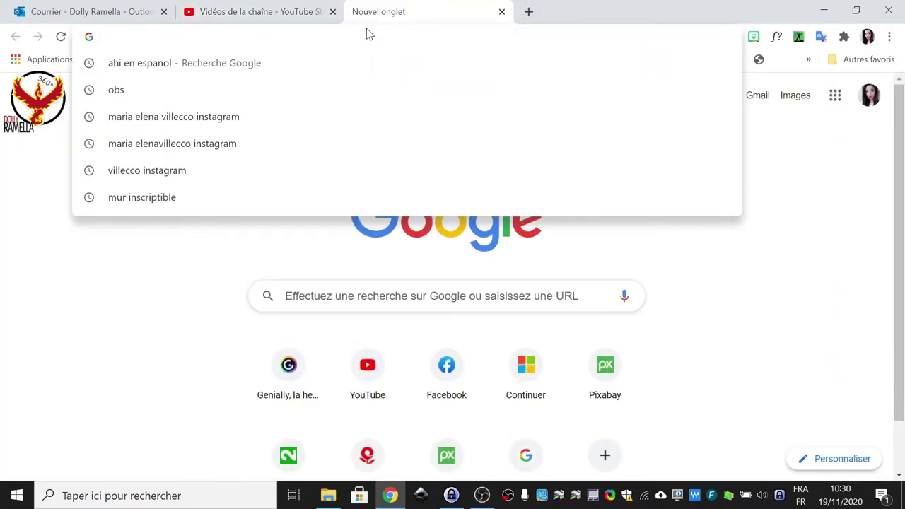
pyautogui.write('DECL')
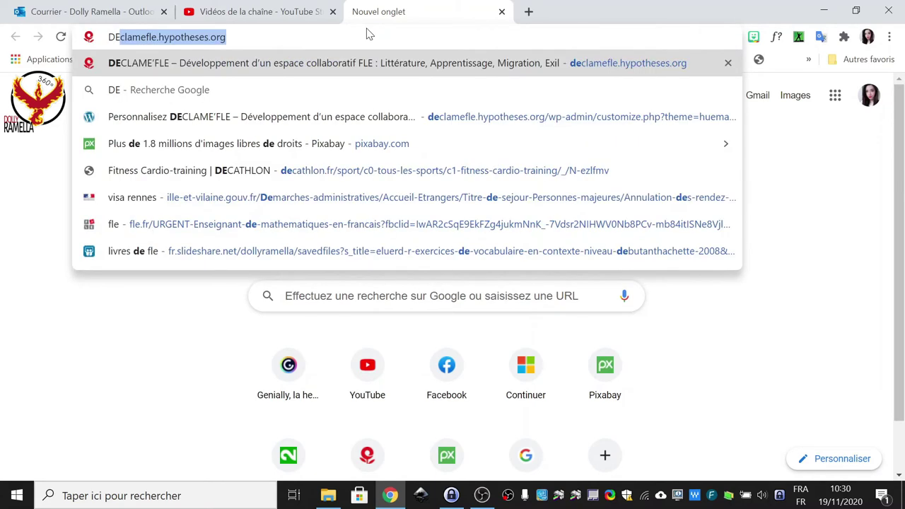
pyautogui.press('End')
pyautogui.hotkey('shift', 'Left')
pyautogui.hotkey('shift', 'Left')
pyautogui.hotkey('shift', 'Left')
pyautogui.hotkey('shift', 'Left')
pyautogui.hotkey('shift', 'Left')
pyautogui.hotkey('shift', 'Left')
pyautogui.hotkey('shift', 'Left')
pyautogui.hotkey('shift', 'Left')
pyautogui.hotkey('shift', 'Left')
pyautogui.hotkey('shift', 'Left')
pyautogui.hotkey('shift', 'Left')
pyautogui.hotkey('shift', 'Left')
pyautogui.hotkey('shift', 'Left')
pyautogui.hotkey('shift', 'Left')
pyautogui.hotkey('shift', 'Left')
pyautogui.hotkey('shift', 'Left')
pyautogui.hotkey('shift', 'Left')
pyautogui.hotkey('shift', 'Left')
pyautogui.hotkey('shift', 'Left')
pyautogui.hotkey('shift', 'Left')
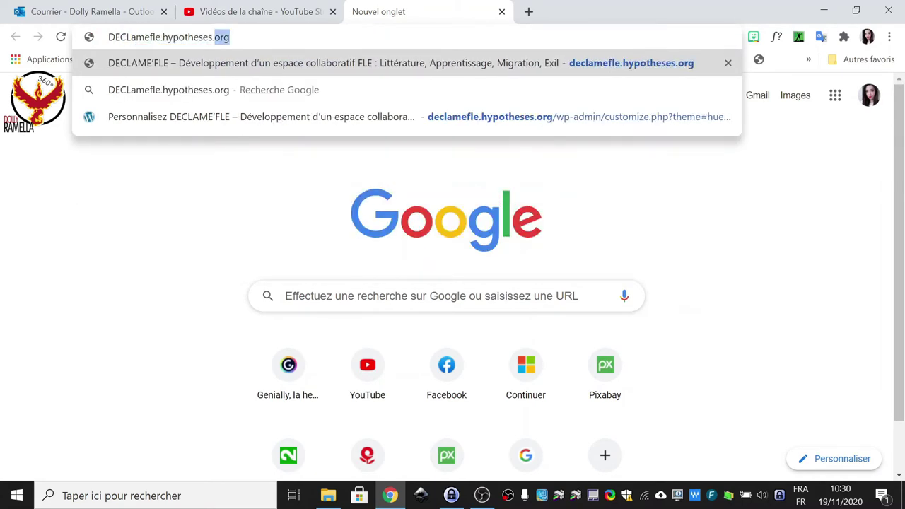
pyautogui.click(256, 12)
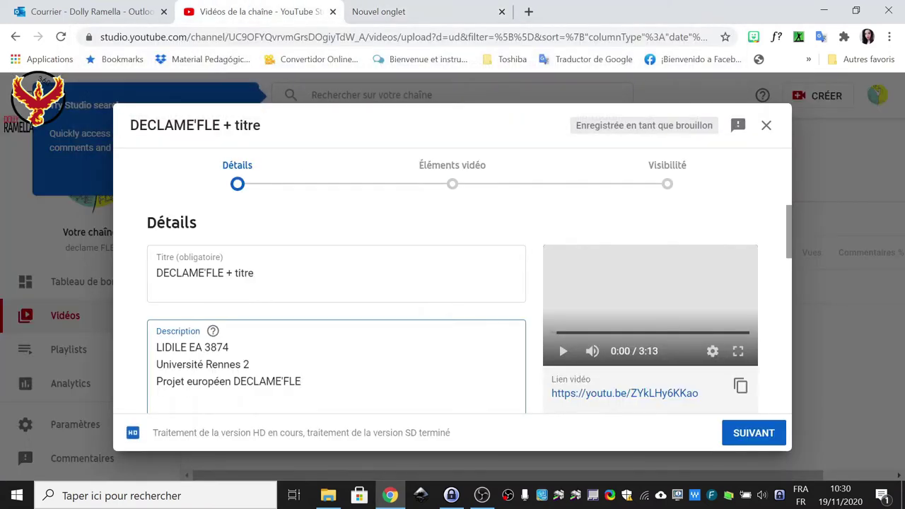
pyautogui.write('http://declamefle.hypotheses.org/')
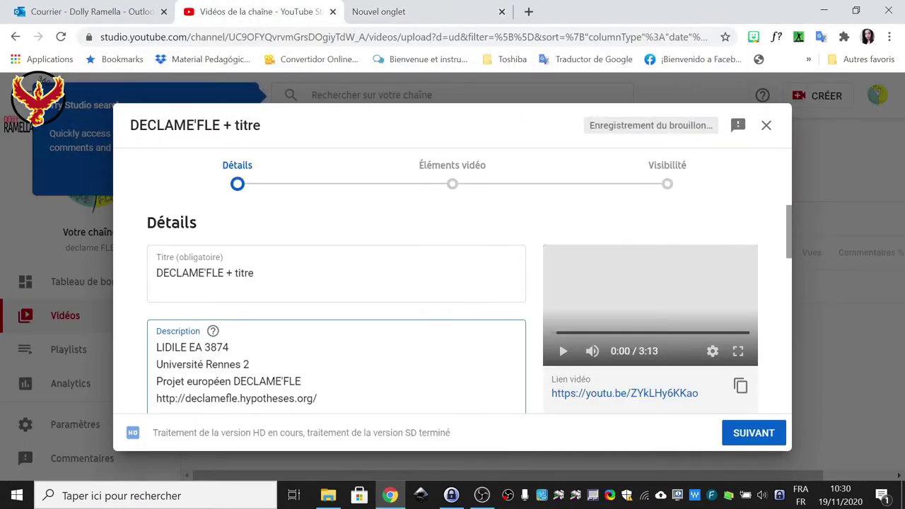
pyautogui.press('Return')
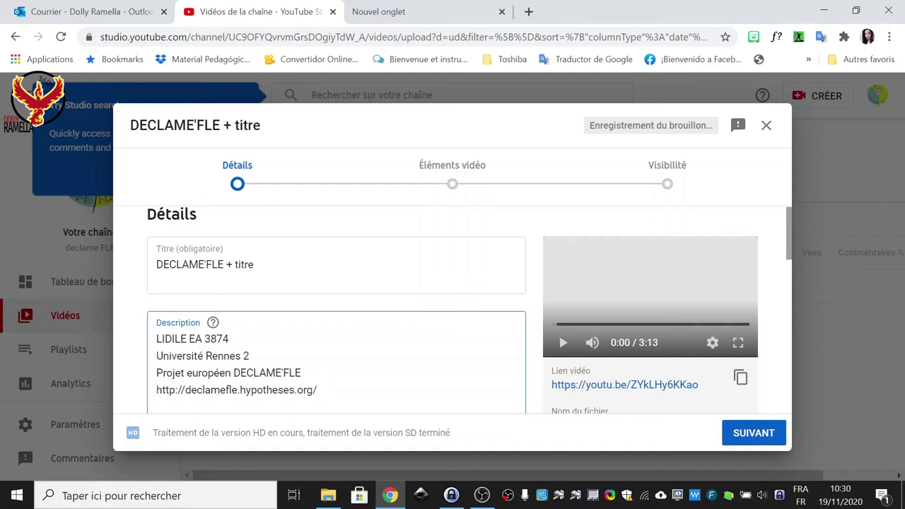
# - Open the Creative Commons license chooser at creativecommons.org/choose/ in the second browser tab
pyautogui.hotkey('ctrl', 'Tab')
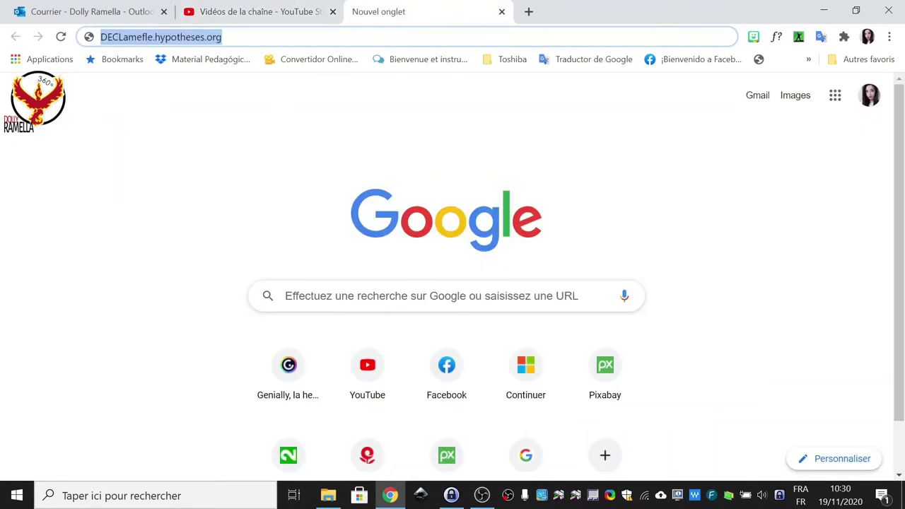
pyautogui.write('CREAtivecommons.org/choose/')
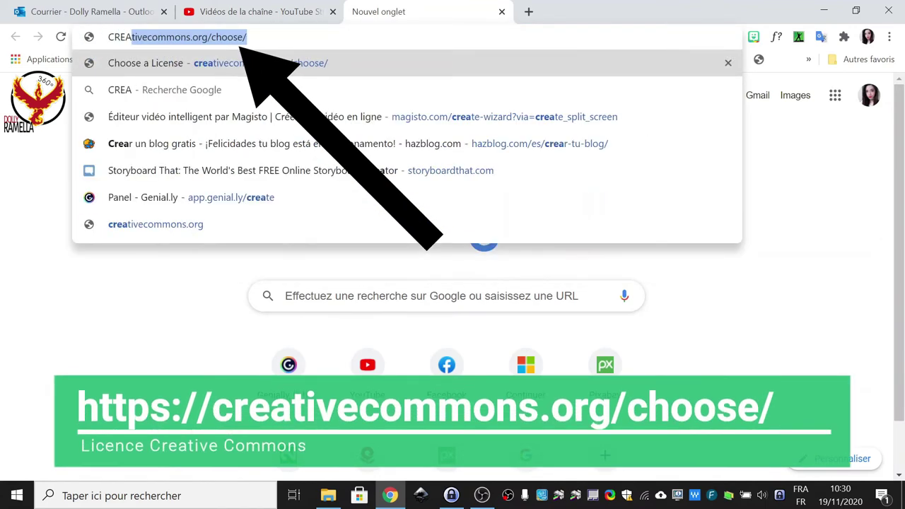
pyautogui.press('Return')
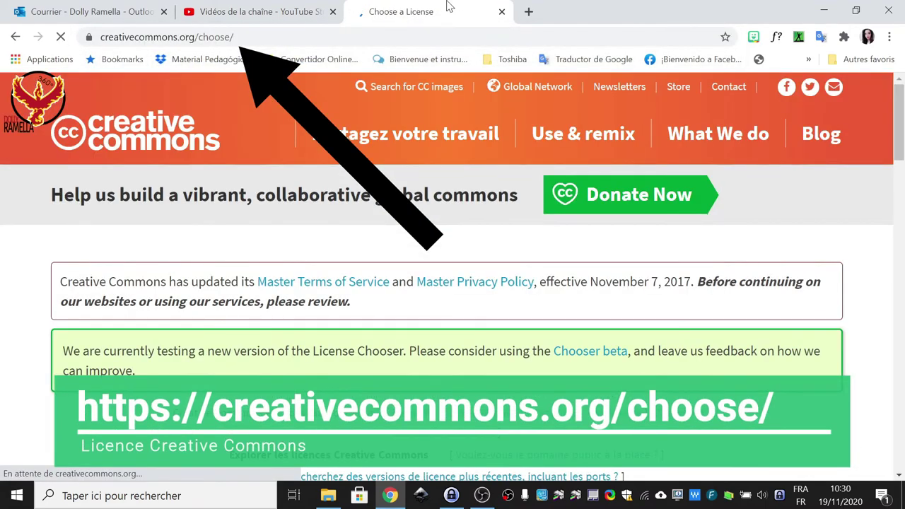
# - Set the license features to disallow commercial uses of the work (Non)
pyautogui.scroll(-4, 366, 279)
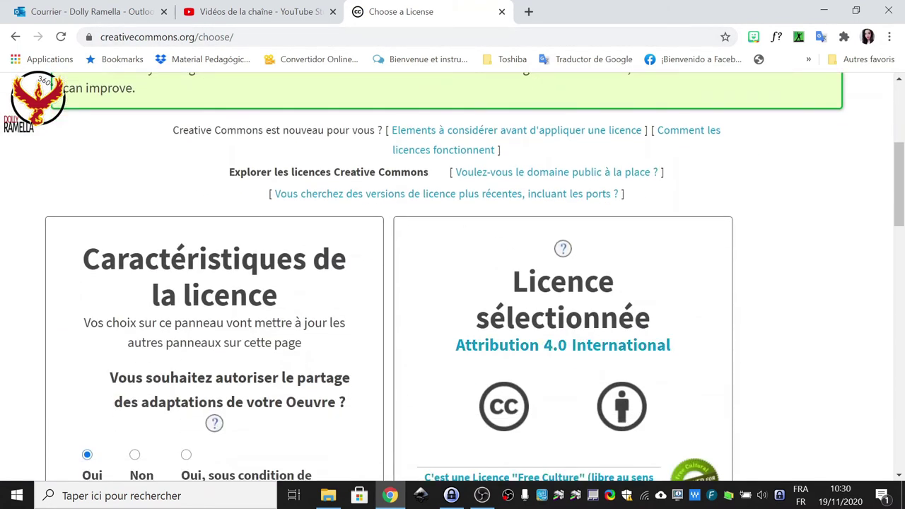
pyautogui.scroll(-3, 298, 286)
pyautogui.scroll(1, 299, 286)
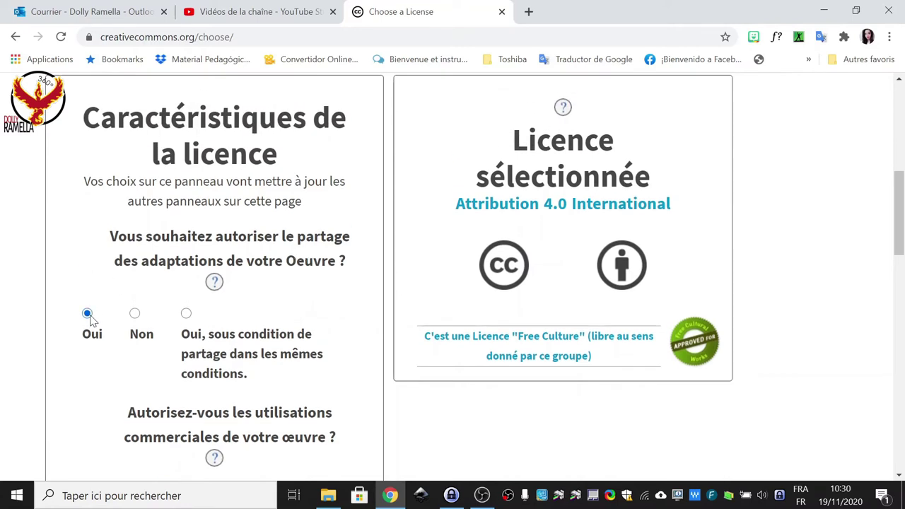
pyautogui.scroll(-2, 264, 315)
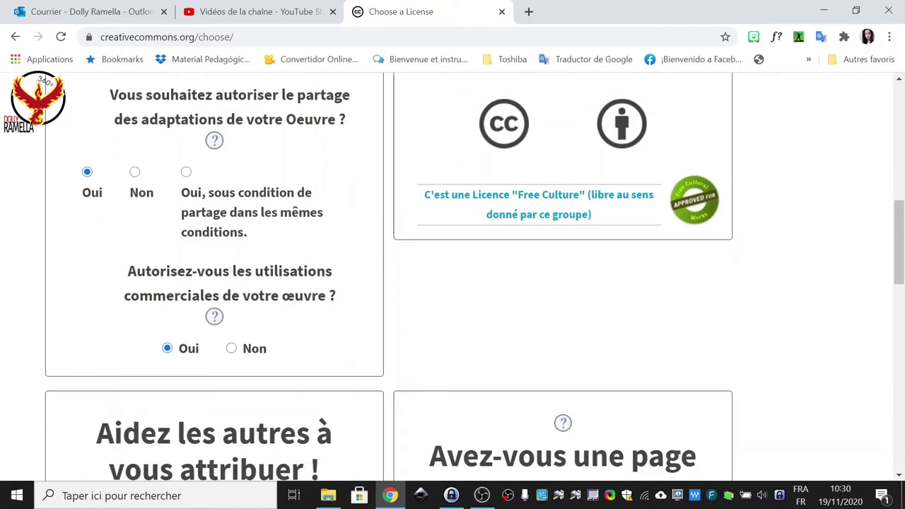
pyautogui.click(234, 352)
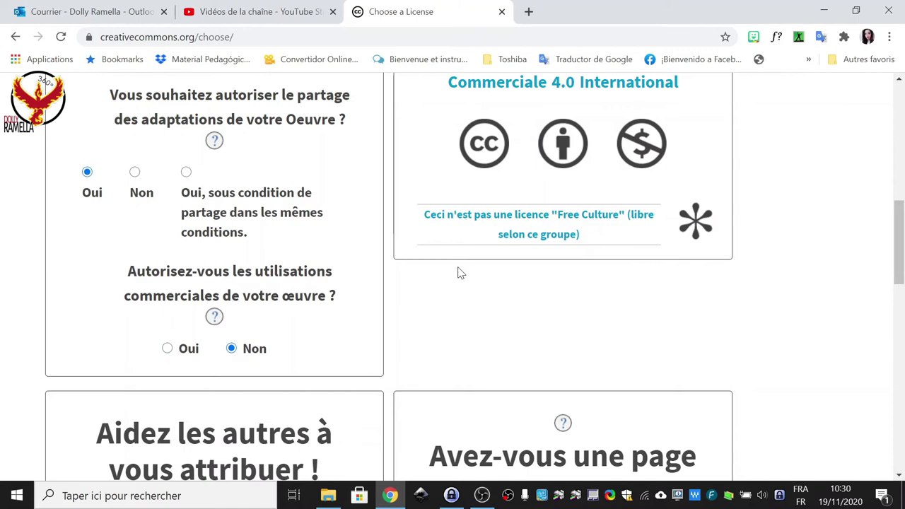
# - Expand the optional attribution section of the license chooser and set the work's title to "VIDeo DECLAME'FLE"
pyautogui.scroll(-4, 458, 273)
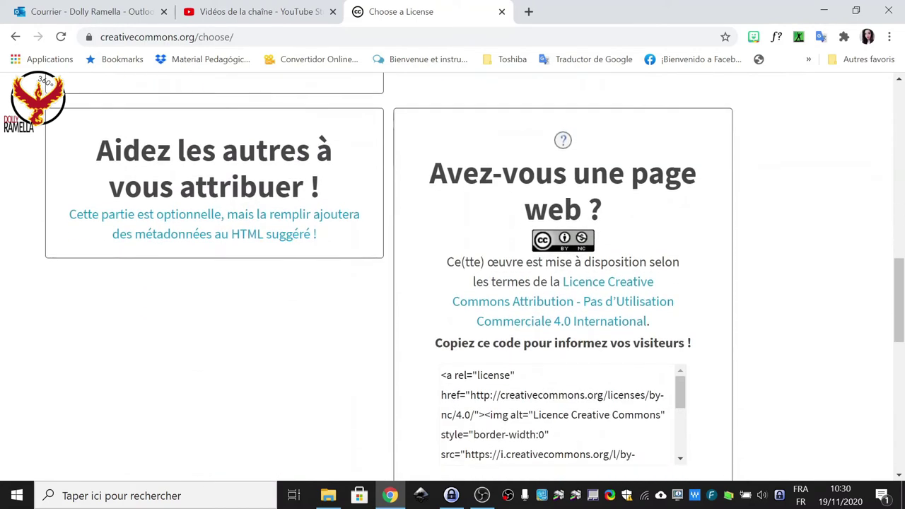
pyautogui.click(309, 226)
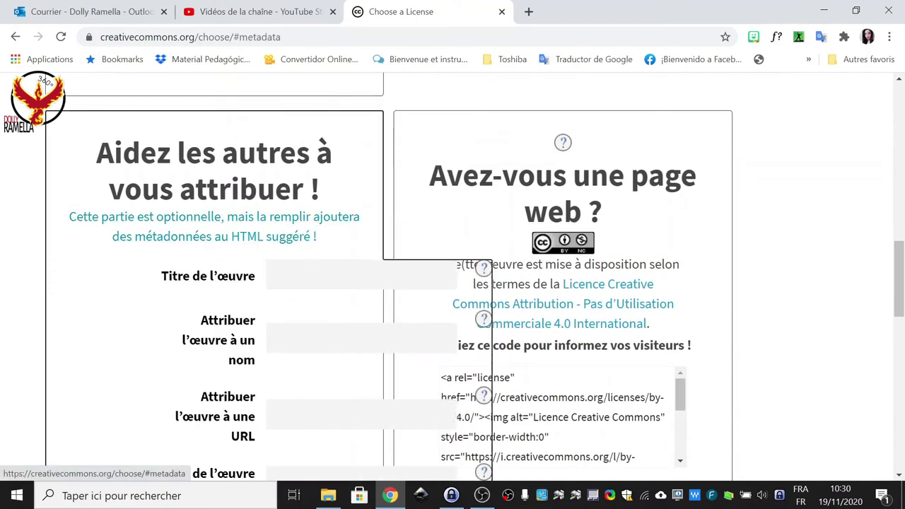
pyautogui.write('VID3e')
pyautogui.press('BackSpace')
pyautogui.press('BackSpace')
pyautogui.write('eo')
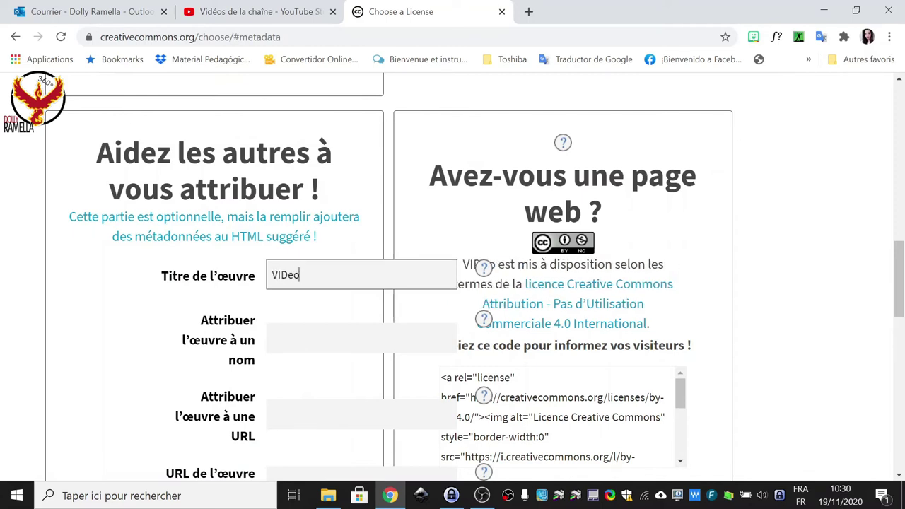
pyautogui.write(' DECLAME')
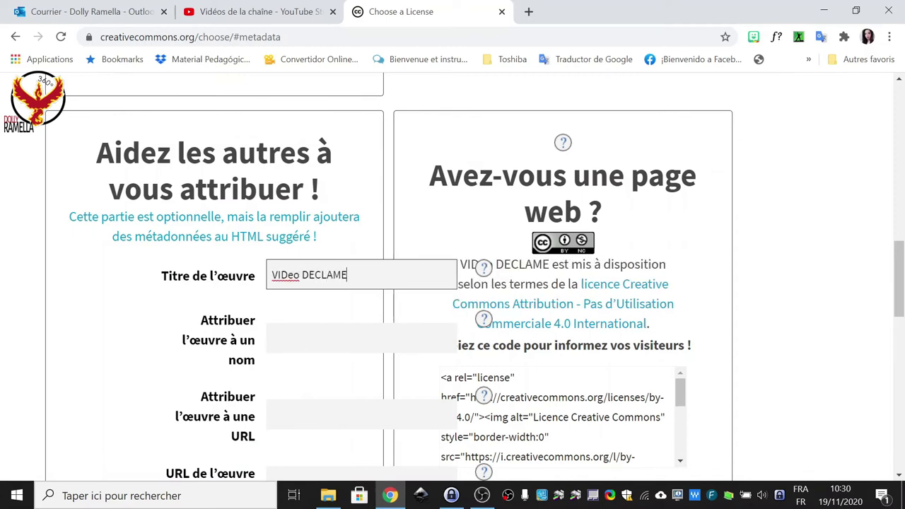
pyautogui.write('4FLE')
pyautogui.press('BackSpace')
pyautogui.press('BackSpace')
pyautogui.press('BackSpace')
pyautogui.press('BackSpace')
pyautogui.write("'F")
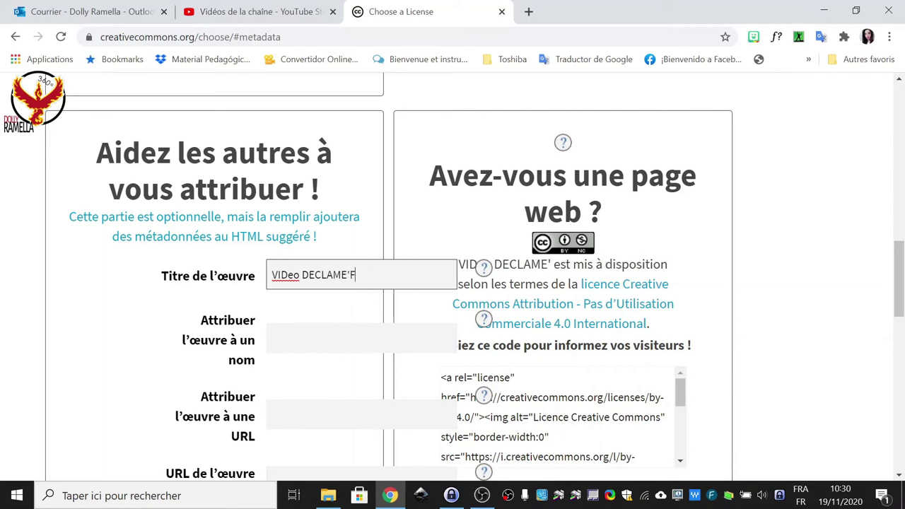
pyautogui.write('LE')
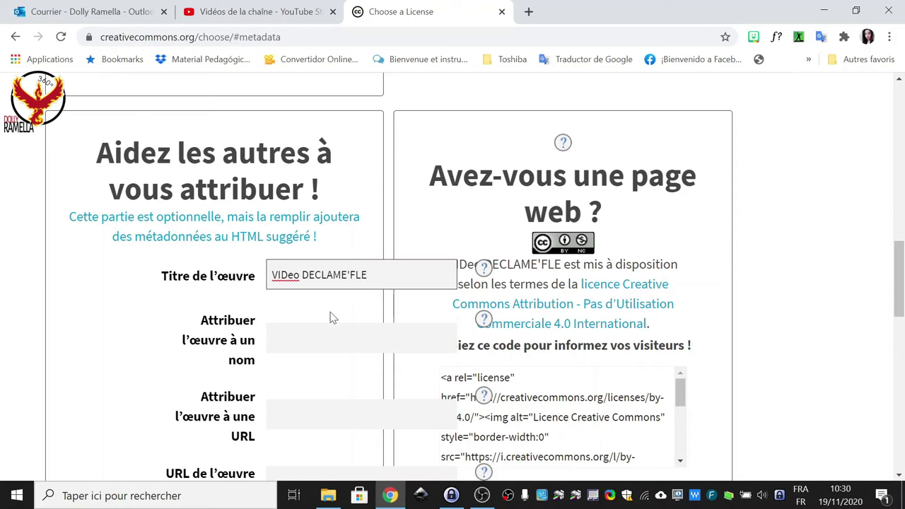
# - Enter the author's full name as the name to which the work is attributed
pyautogui.click(318, 337)
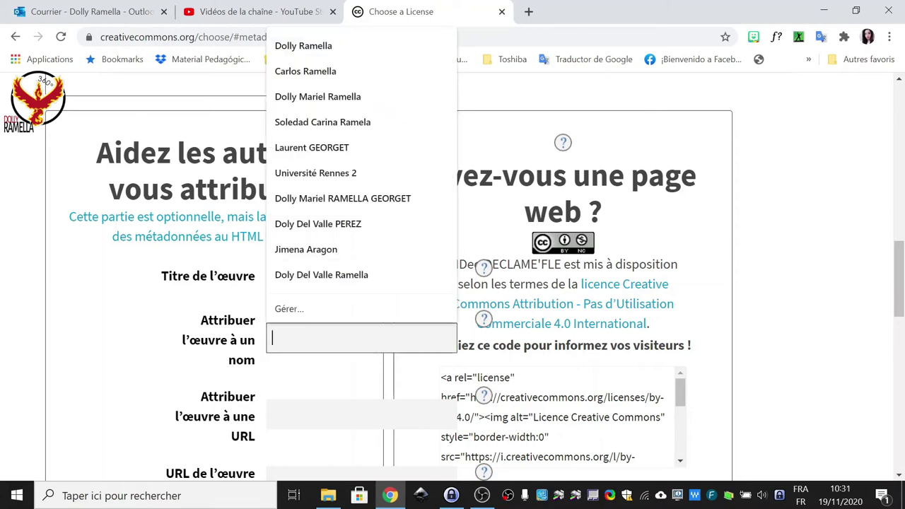
pyautogui.write('Dolly ')
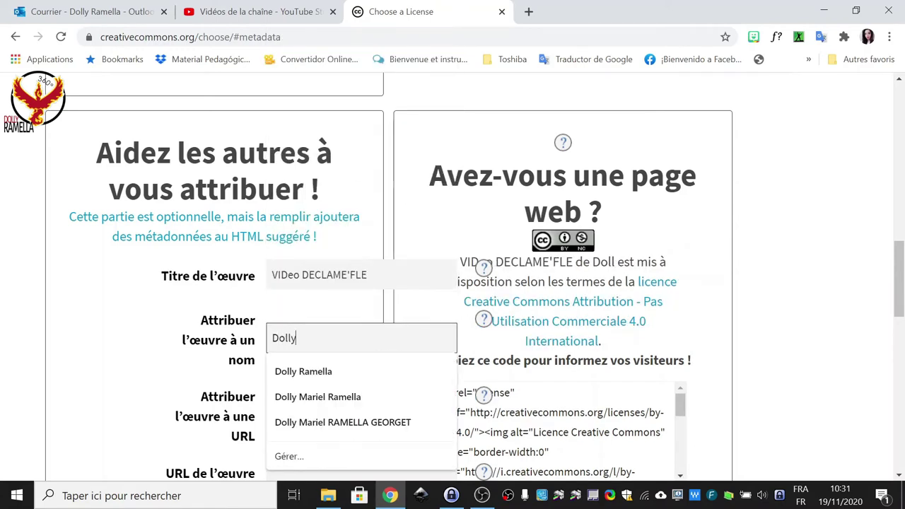
pyautogui.write('Ramella')
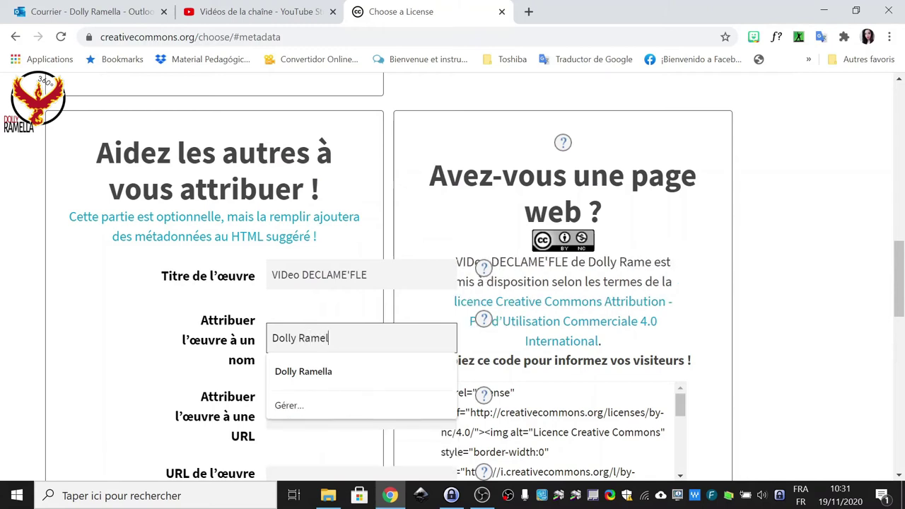
pyautogui.click(179, 341)
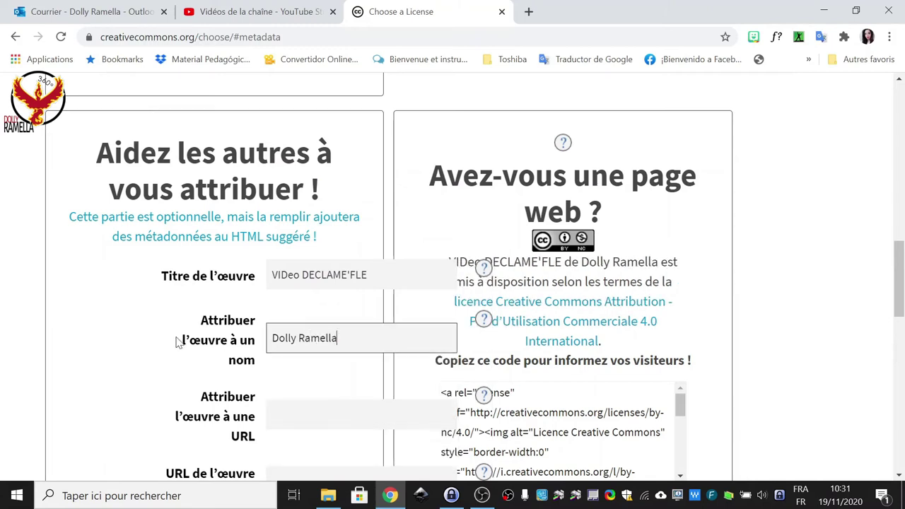
pyautogui.scroll(-3, 195, 355)
pyautogui.press('Tab')
pyautogui.write('http://declamefle.hypotheses.org/')
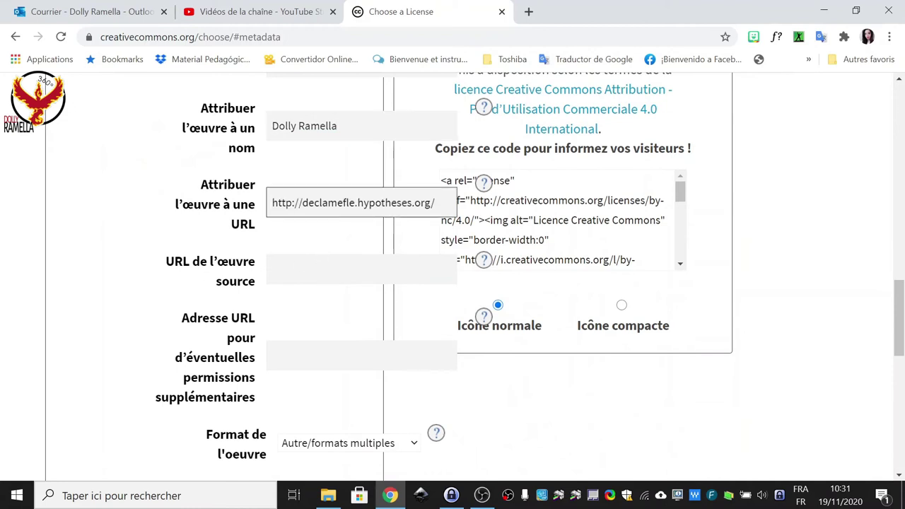
pyautogui.press('Tab')
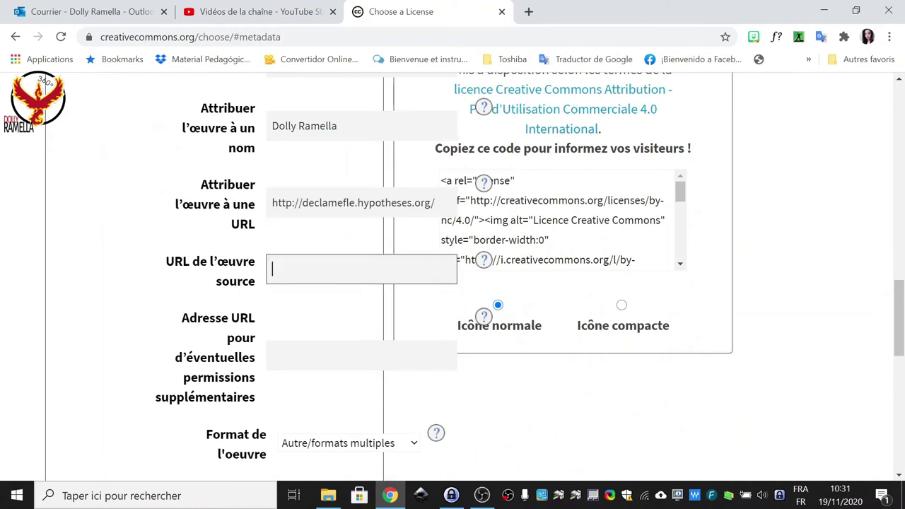
pyautogui.hotkey('ctrl', 'v')
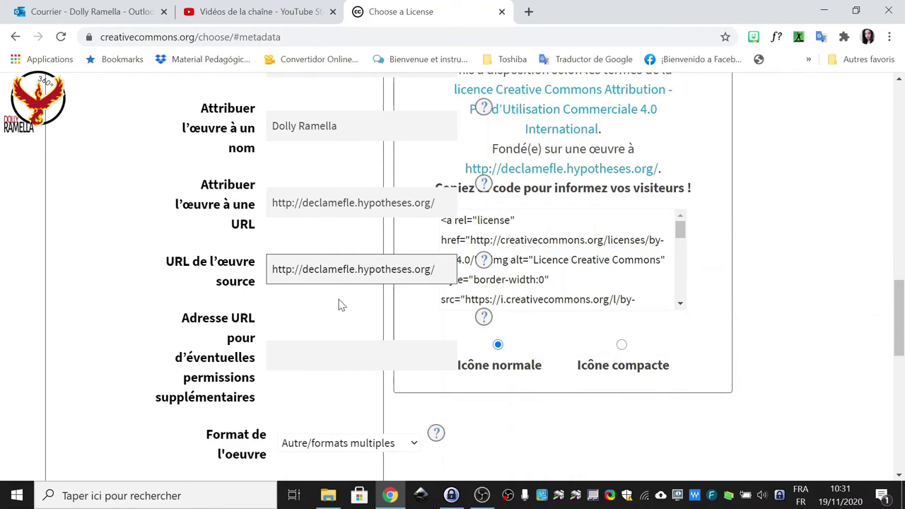
pyautogui.scroll(-1, 338, 304)
pyautogui.click(361, 284)
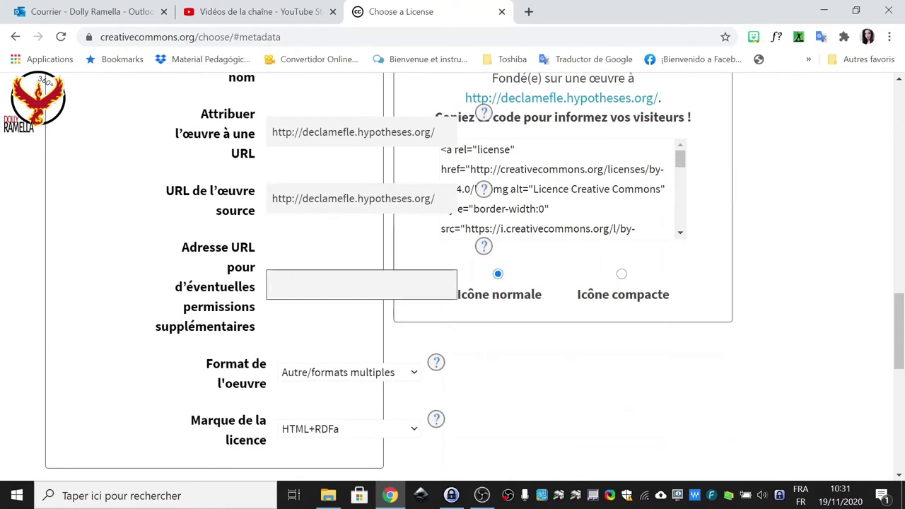
pyautogui.hotkey('ctrl', 'v')
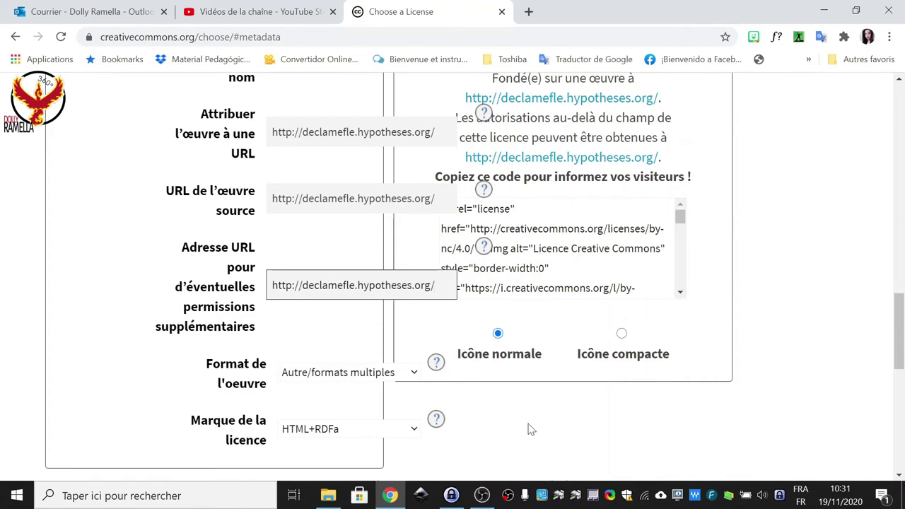
# - Copy the generated license notice into the video description below the project link, separated from it by a blank line
pyautogui.scroll(3, 755, 295)
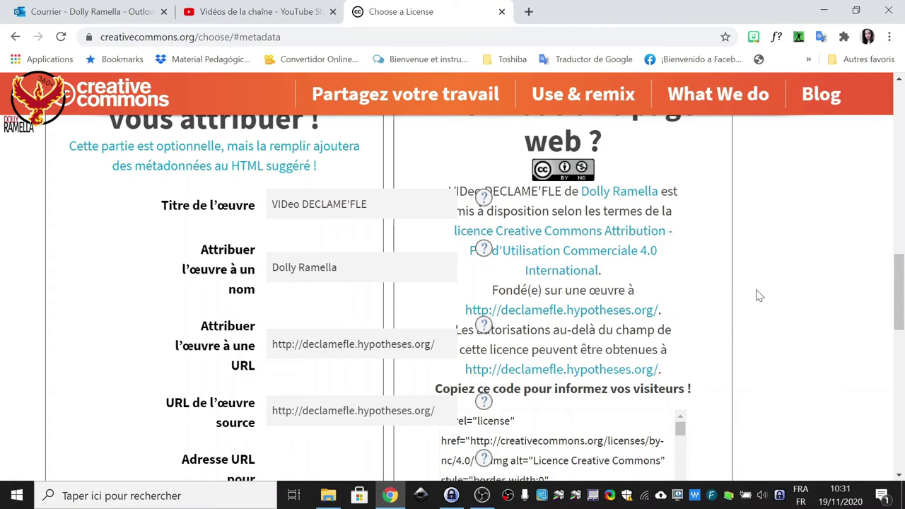
pyautogui.scroll(-1, 754, 295)
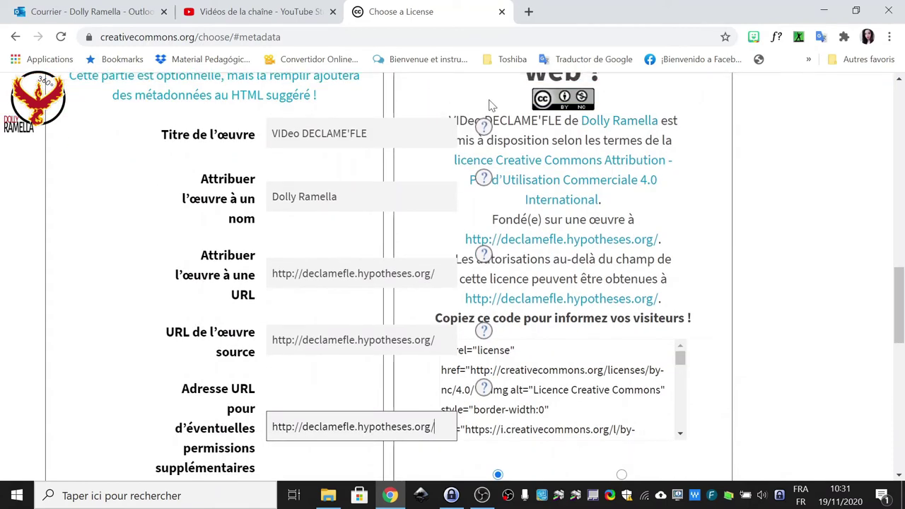
pyautogui.moveTo(516, 101); pyautogui.dragTo(672, 303)
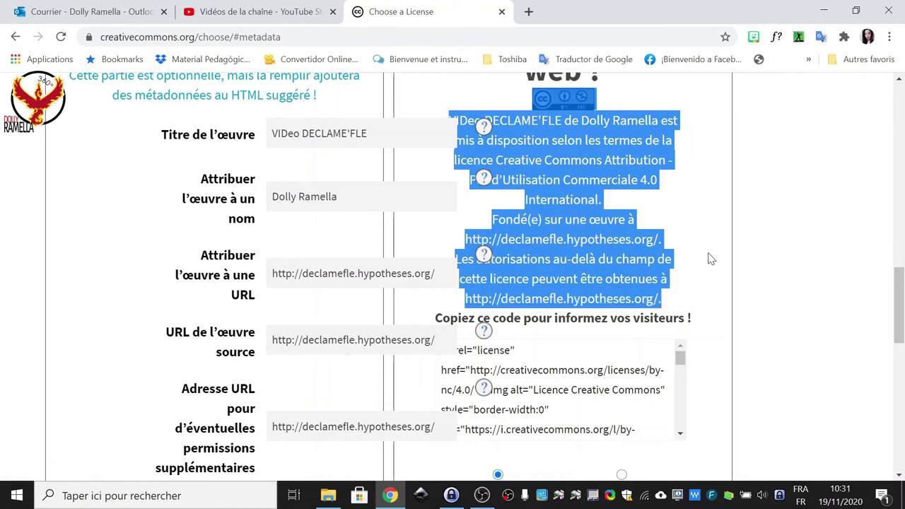
pyautogui.click(283, 11)
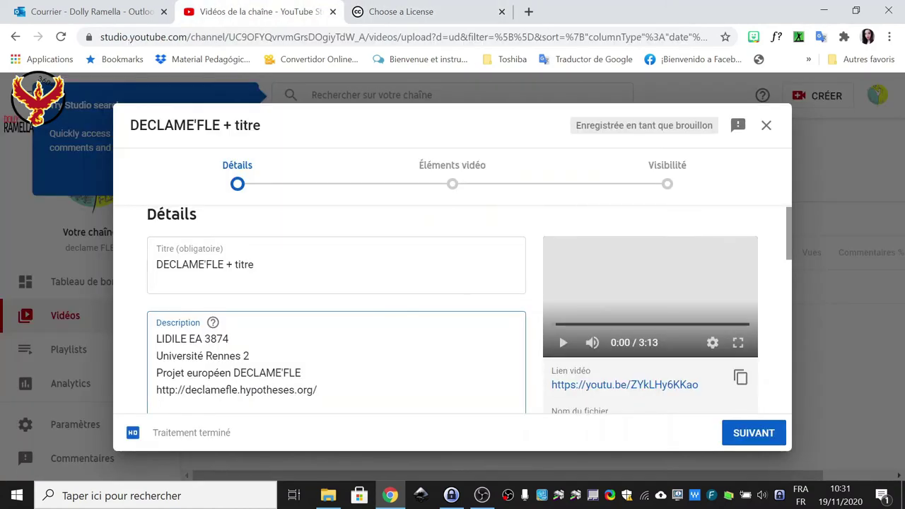
pyautogui.scroll(-1, 452, 311)
pyautogui.hotkey('ctrl', 'v')
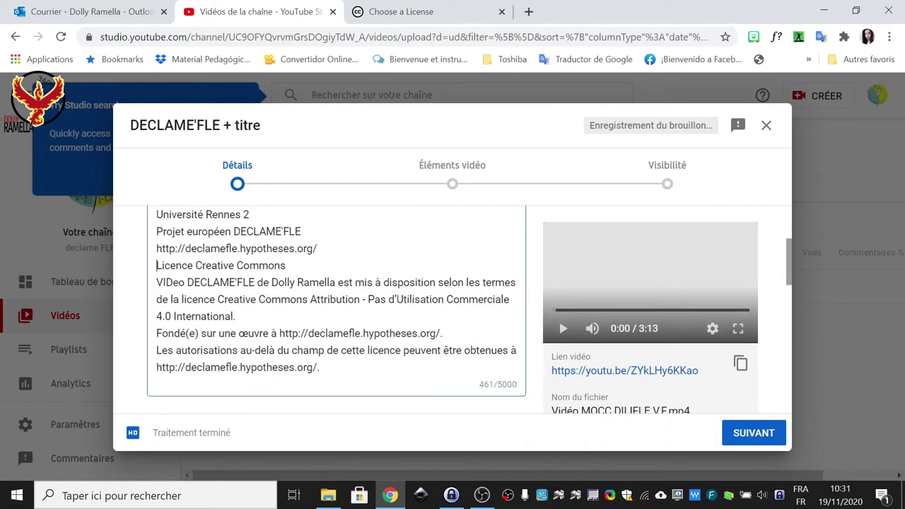
pyautogui.press('Return')
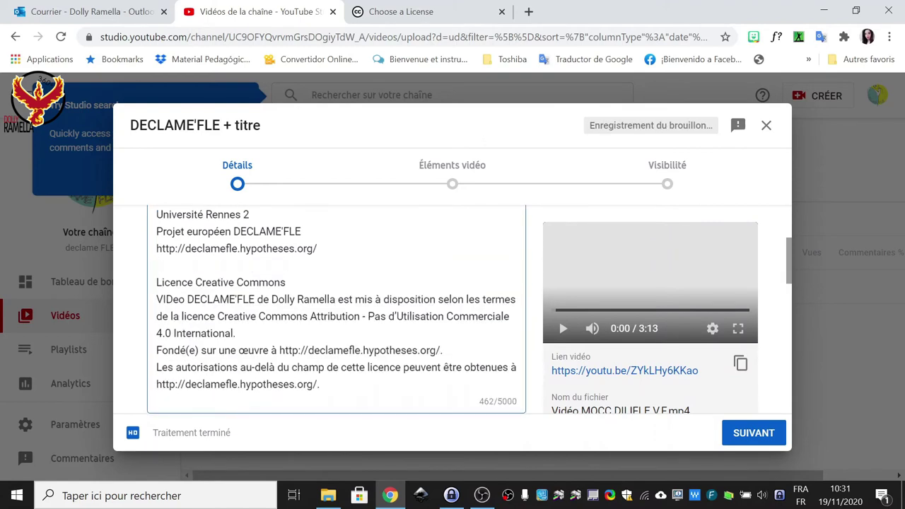
# - Try to copy the Creative Commons badge image from the license chooser into the video description
pyautogui.click(401, 11)
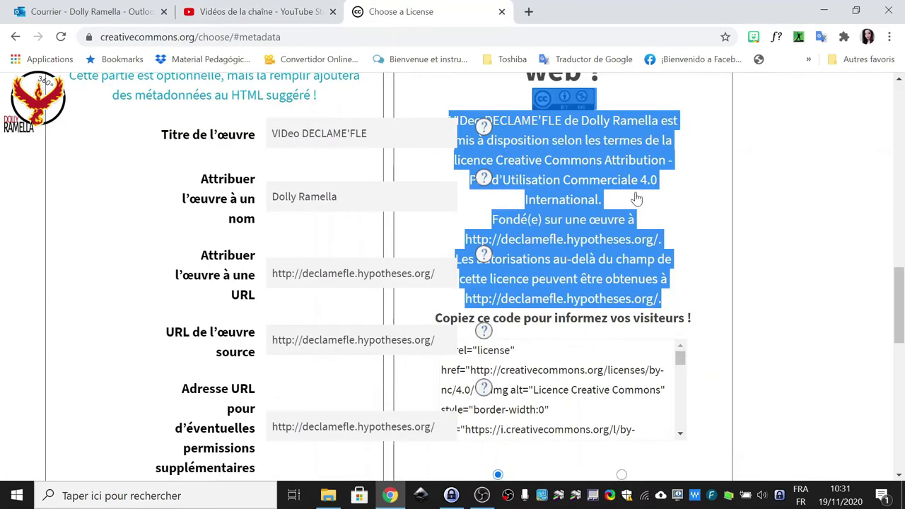
pyautogui.scroll(1, 610, 174)
pyautogui.click(612, 173)
pyautogui.moveTo(612, 173); pyautogui.dragTo(539, 169)
pyautogui.hotkey('ctrl', 'Tab')
pyautogui.hotkey('ctrl', 'Tab')
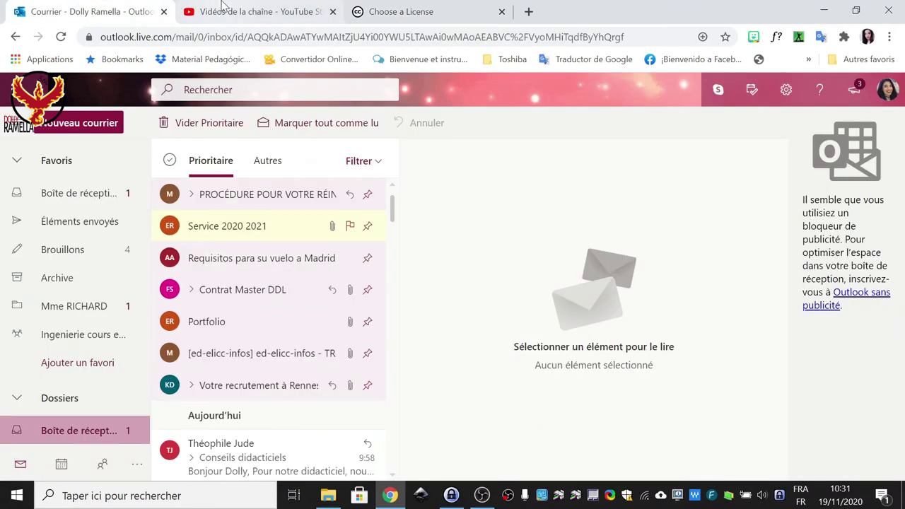
pyautogui.hotkey('ctrl', 'v')
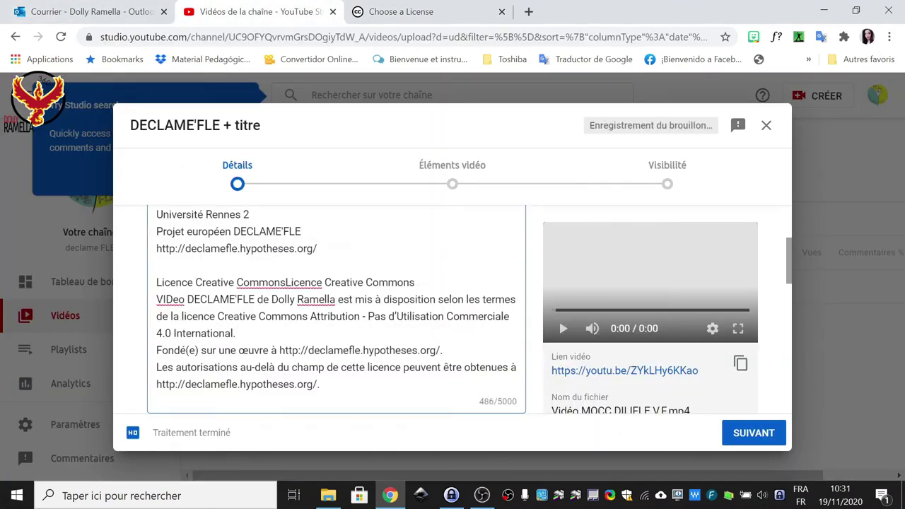
pyautogui.hotkey('ctrl', 'z')
pyautogui.scroll(-2, 452, 311)
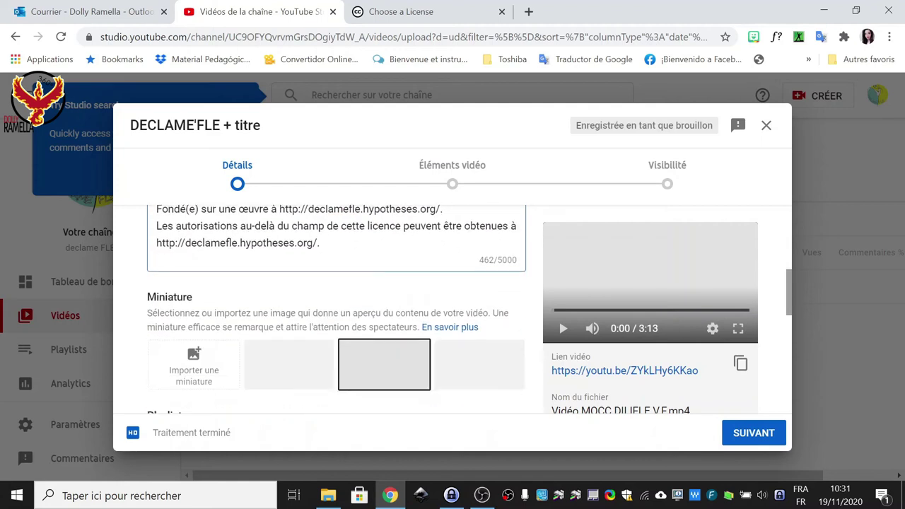
pyautogui.scroll(-1, 420, 306)
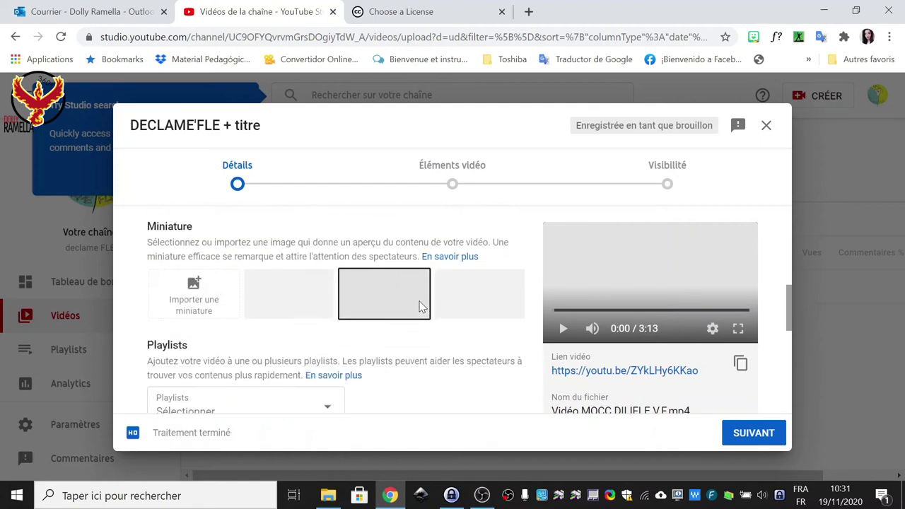
pyautogui.scroll(-1, 426, 322)
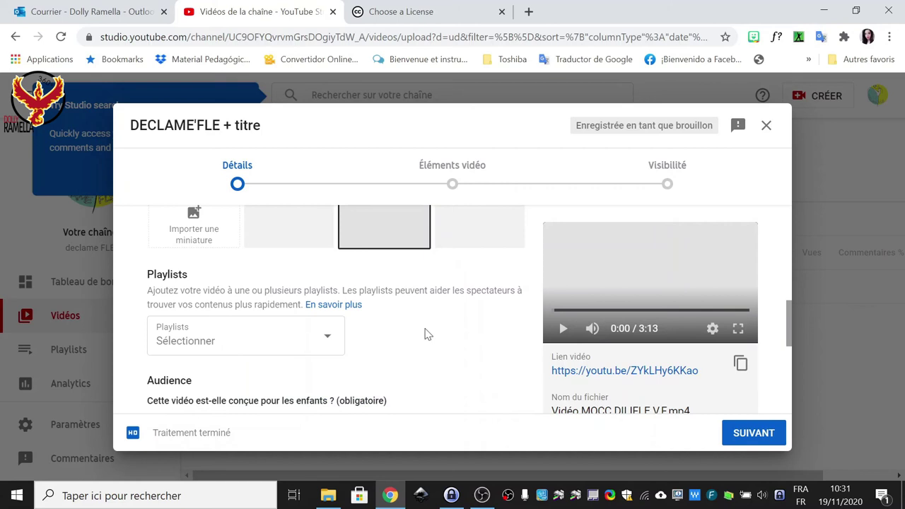
pyautogui.click(196, 240)
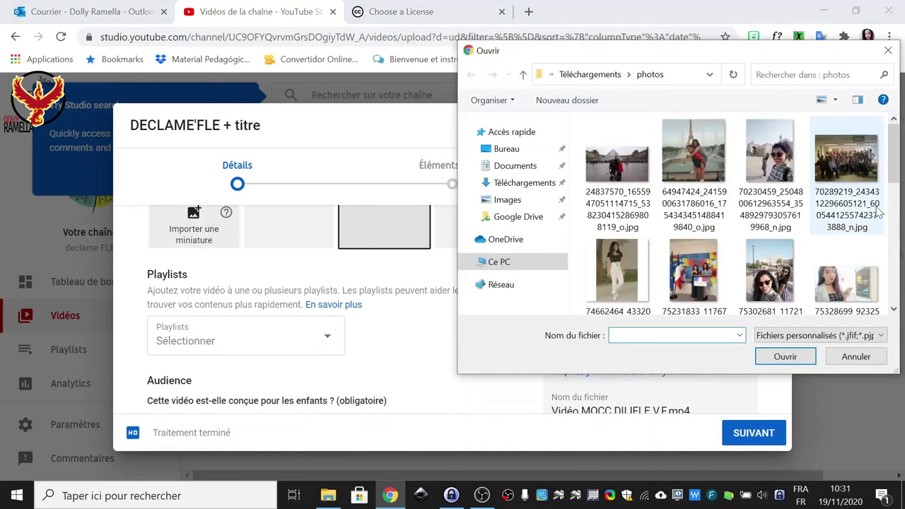
pyautogui.scroll(-2, 805, 240)
pyautogui.scroll(2, 805, 268)
pyautogui.click(846, 181)
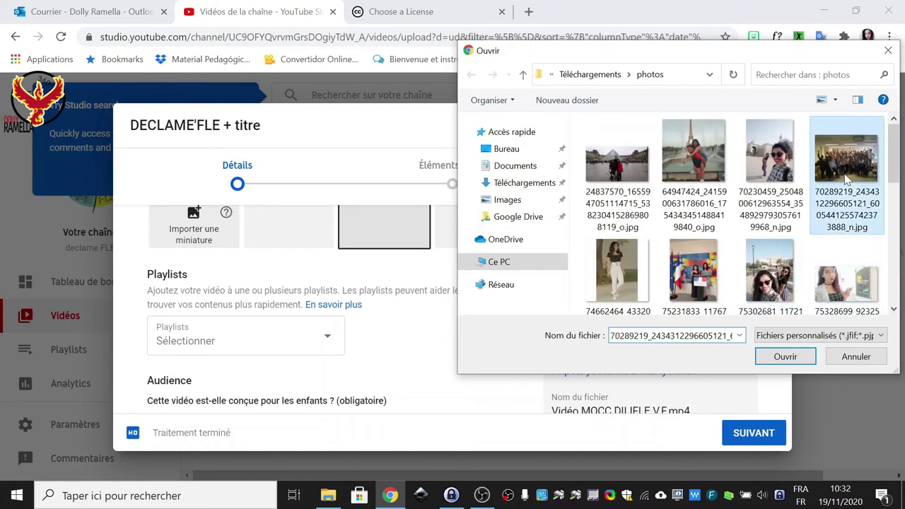
pyautogui.doubleClick(847, 180)
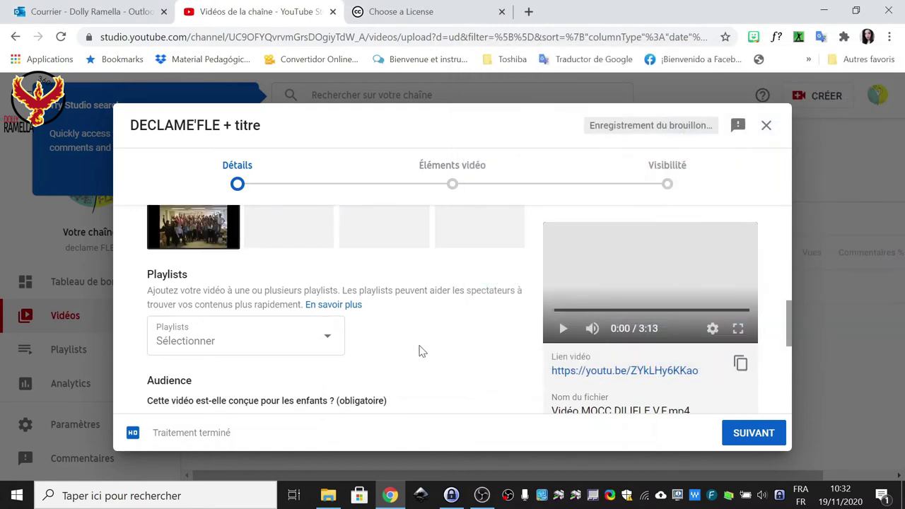
# - Set the audience to "Non, elle n'est pas conçue pour les enfants" and expand the additional video options
pyautogui.scroll(-4, 419, 352)
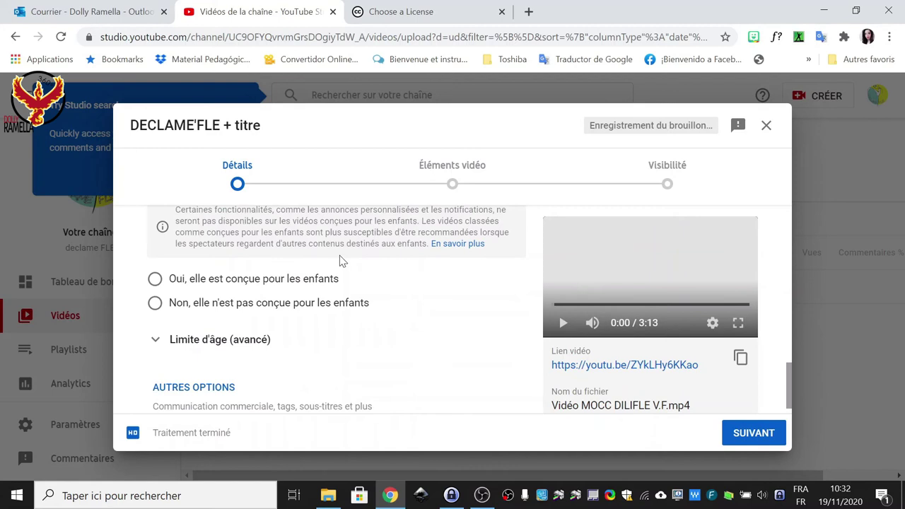
pyautogui.click(183, 304)
pyautogui.scroll(-1, 452, 314)
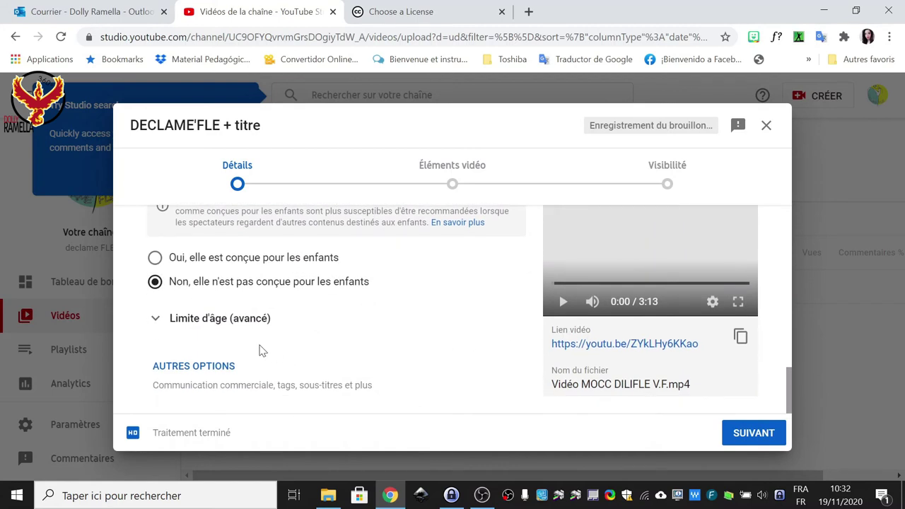
pyautogui.click(193, 365)
# - Add the tags "declame'fle" and "RENNES2" to the video
pyautogui.scroll(-1, 375, 371)
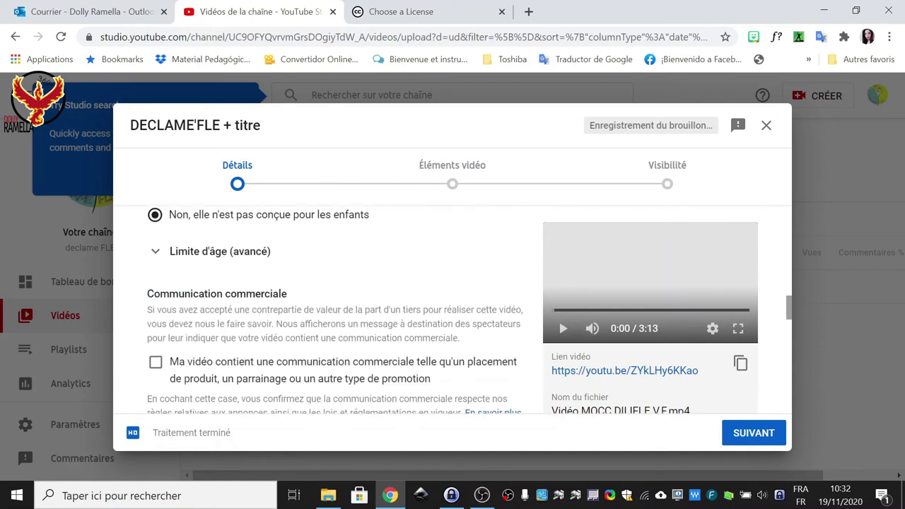
pyautogui.scroll(-1, 381, 333)
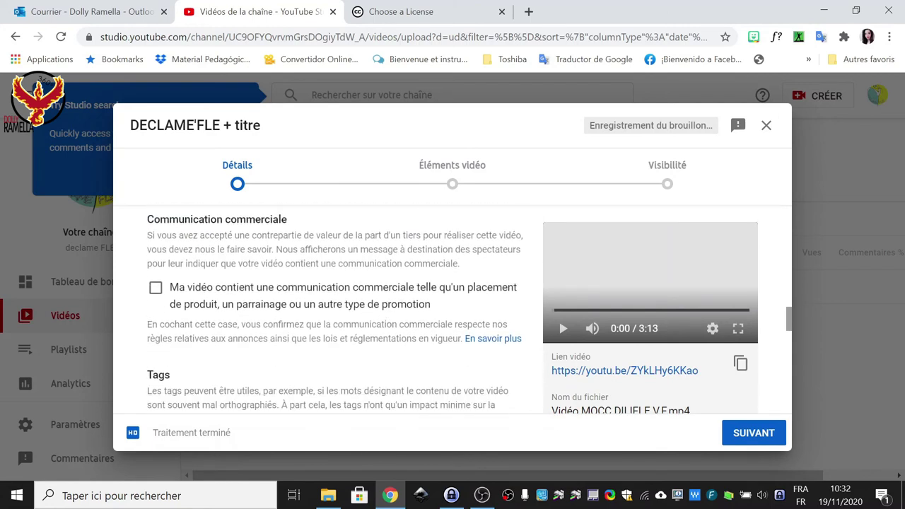
pyautogui.scroll(-2, 337, 314)
pyautogui.click(336, 314)
pyautogui.write("declame'fle")
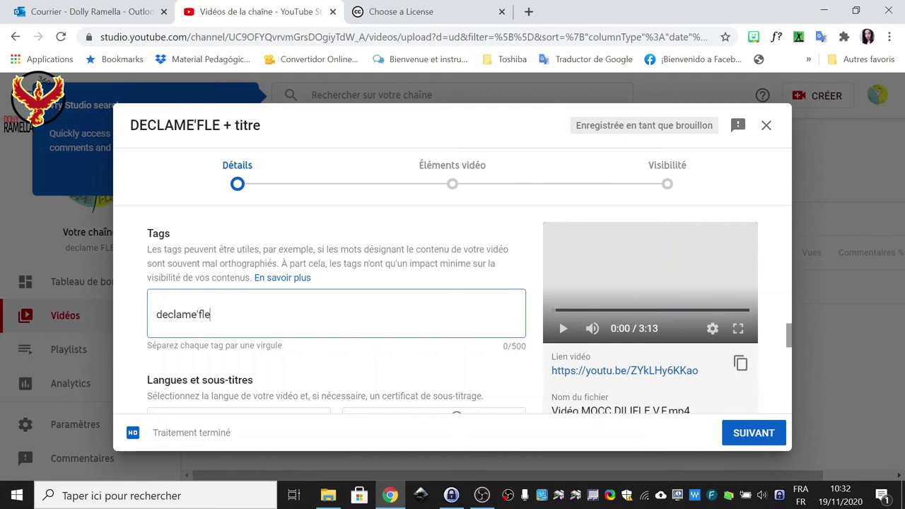
pyautogui.press('Return')
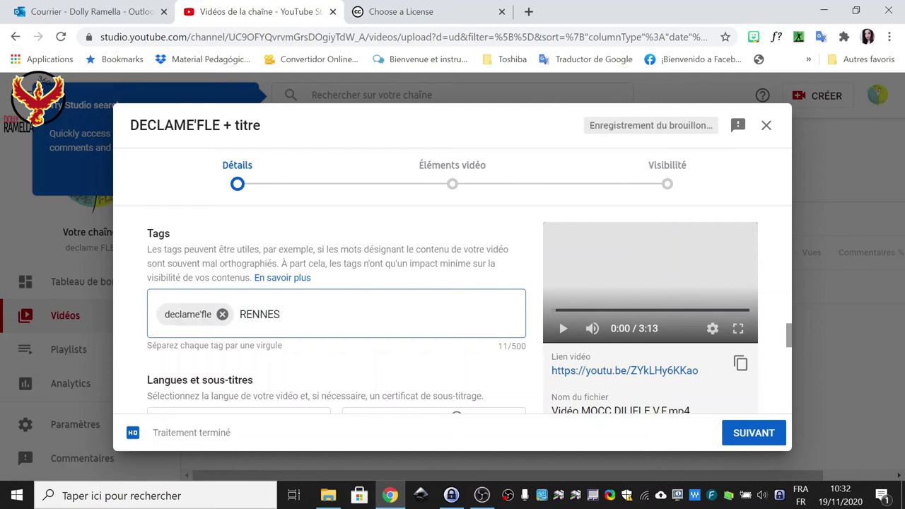
pyautogui.press('Return')
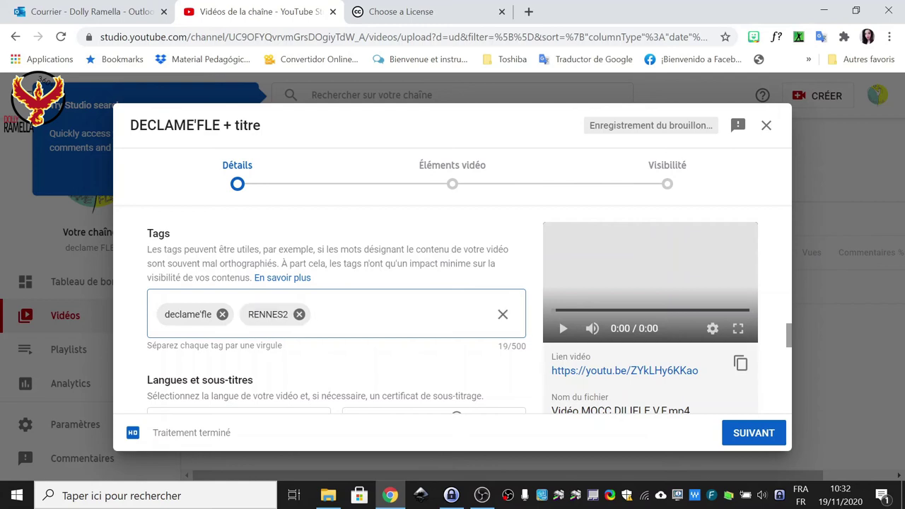
# - Change the video's licence from the standard YouTube one to Creative Commons – Attribution
pyautogui.scroll(-1, 366, 281)
pyautogui.scroll(-2, 363, 263)
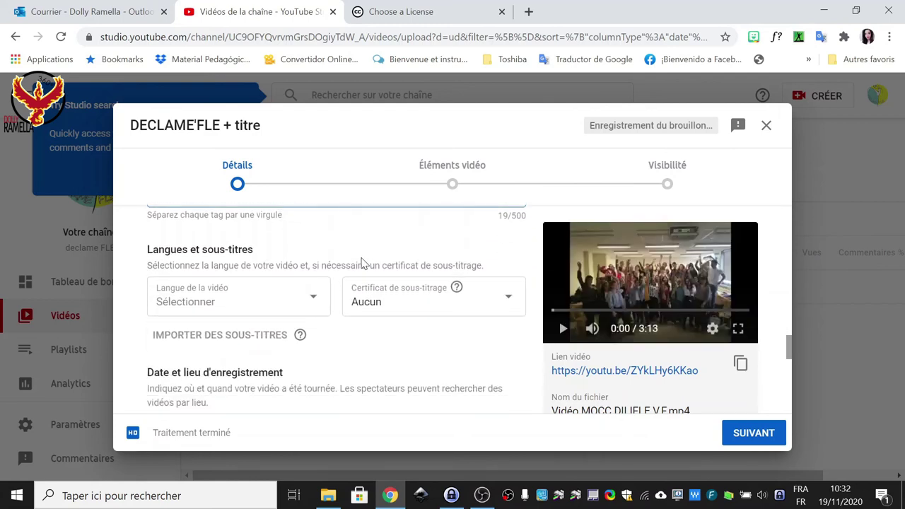
pyautogui.scroll(-2, 363, 318)
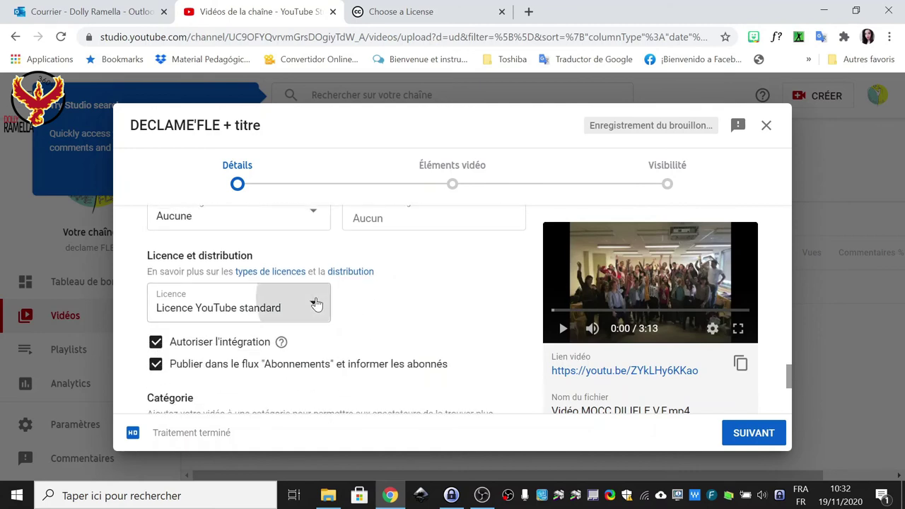
pyautogui.click(313, 304)
pyautogui.click(307, 324)
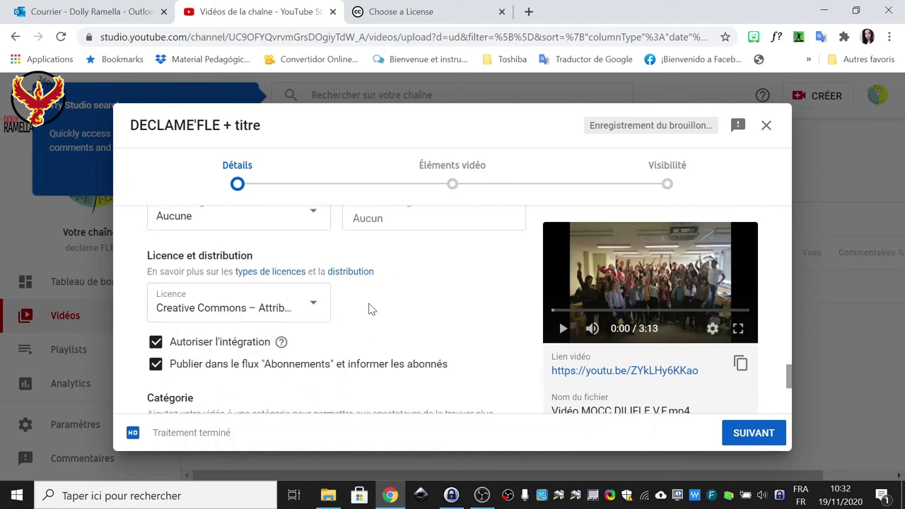
# - Set the video's category to Éducation, leaving the comment and distribution options as they are
pyautogui.scroll(-1, 386, 324)
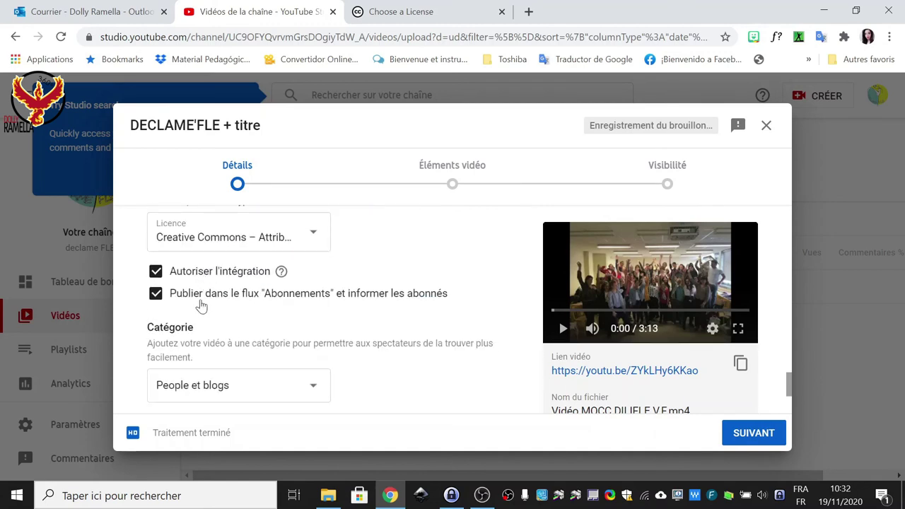
pyautogui.scroll(-1, 304, 311)
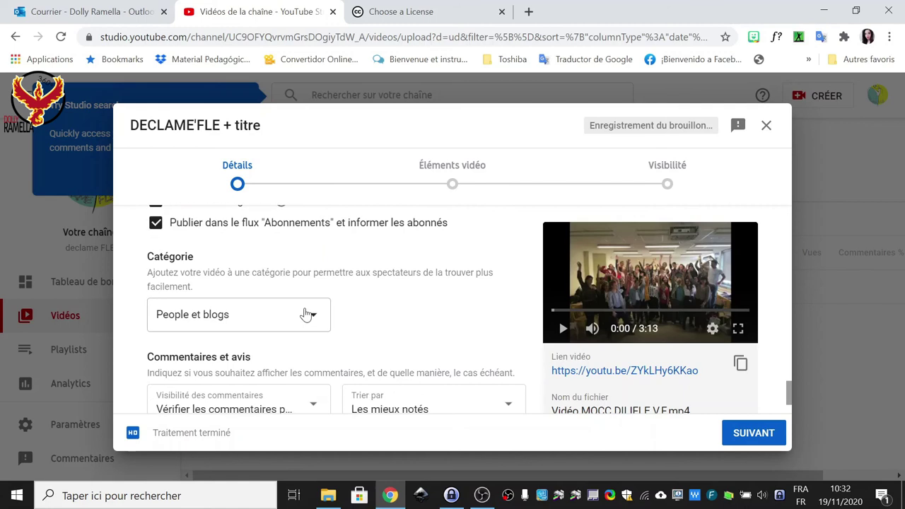
pyautogui.click(306, 314)
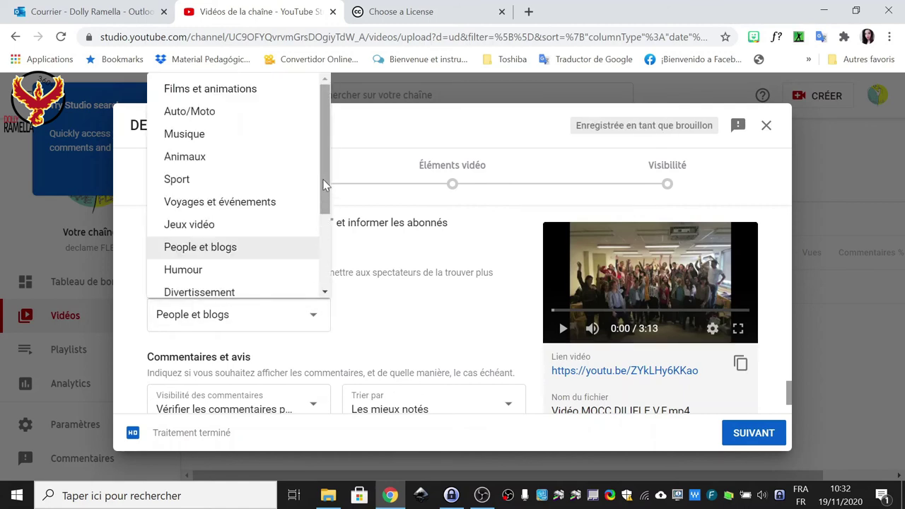
pyautogui.moveTo(323, 183); pyautogui.dragTo(331, 256)
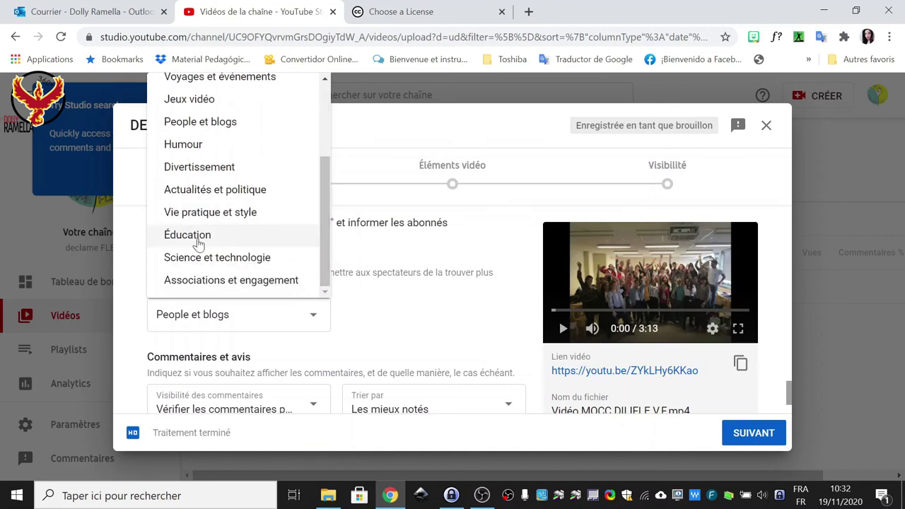
pyautogui.click(197, 239)
pyautogui.scroll(-1, 406, 304)
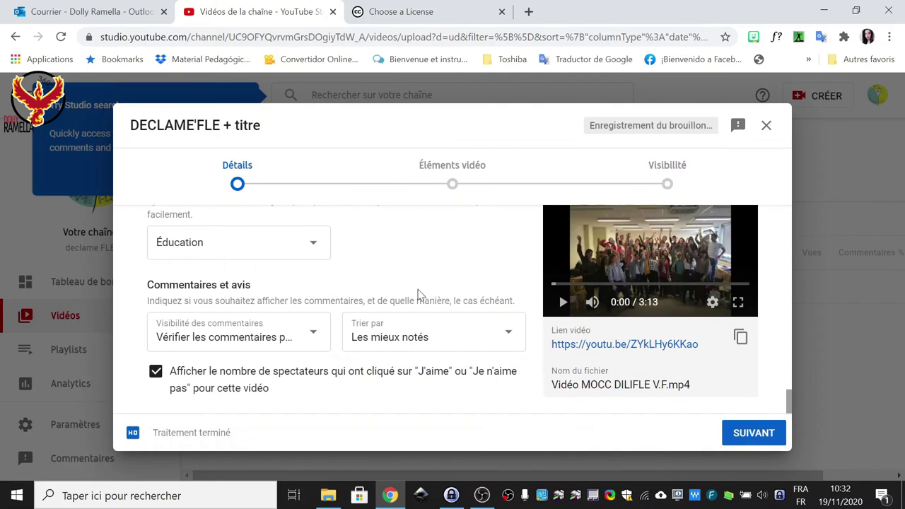
pyautogui.scroll(1, 422, 294)
pyautogui.scroll(-1, 466, 275)
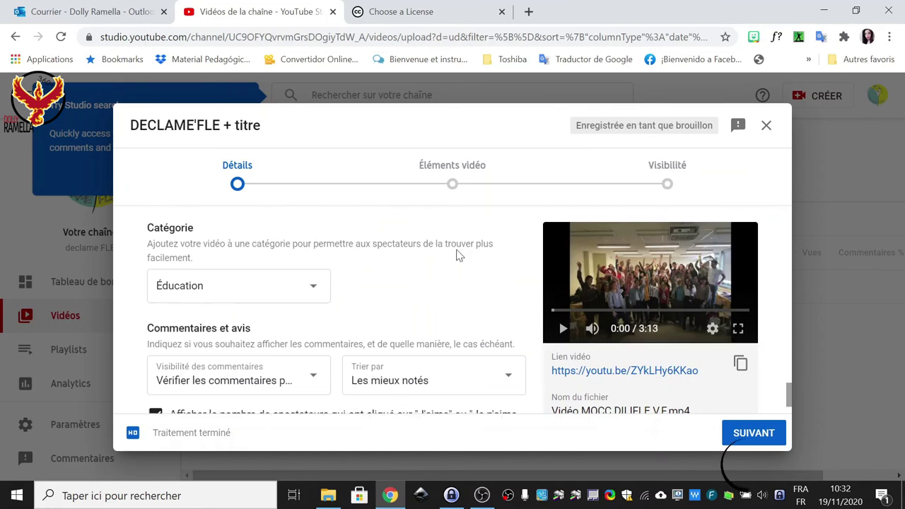
# - Proceed through the video elements to the visibility settings without adding an end screen or cards
pyautogui.click(751, 434)
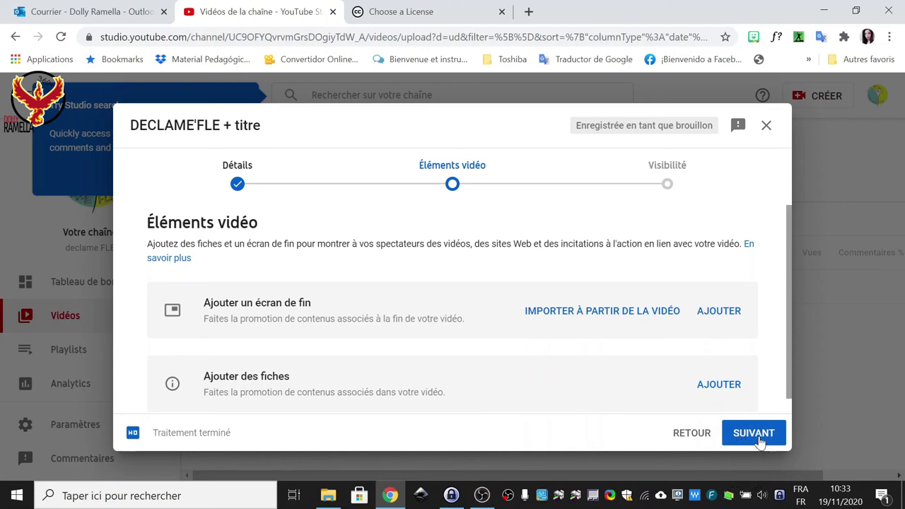
pyautogui.scroll(-1, 617, 330)
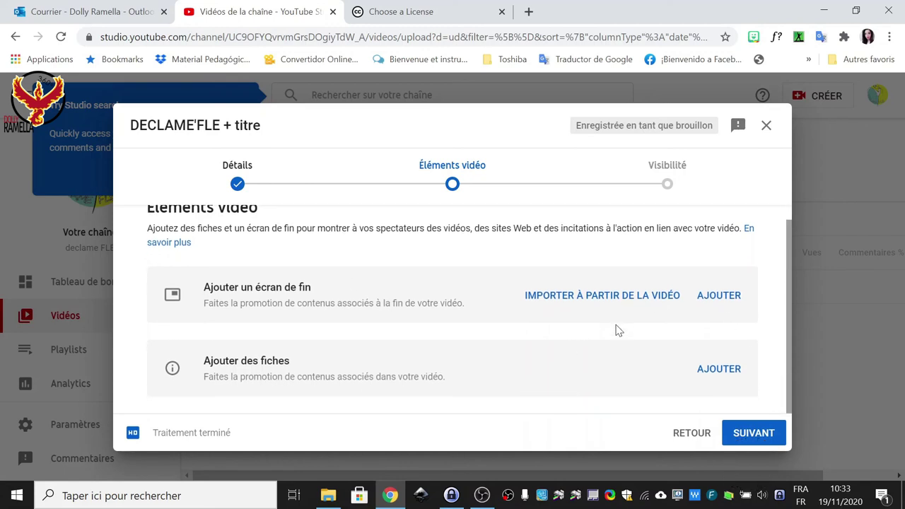
pyautogui.click(749, 435)
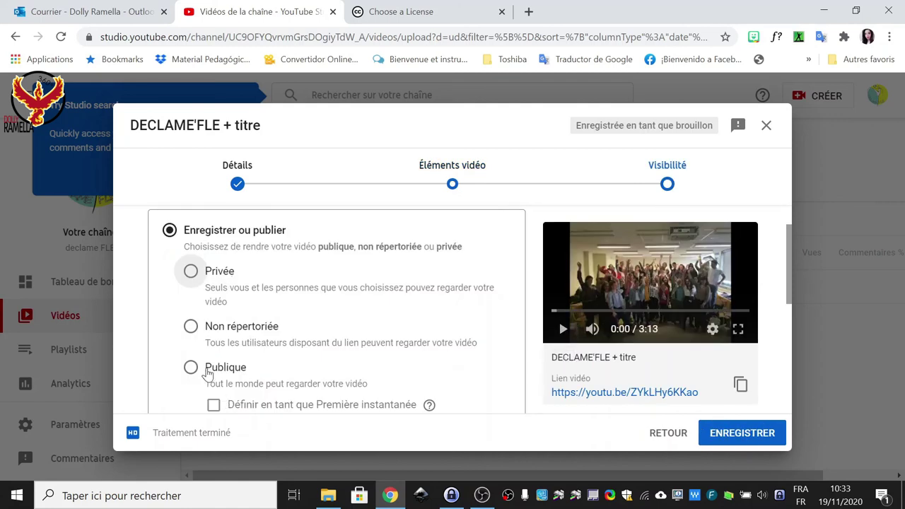
# - Set the video's visibility to Publique and publish it
pyautogui.click(191, 366)
pyautogui.scroll(-3, 353, 332)
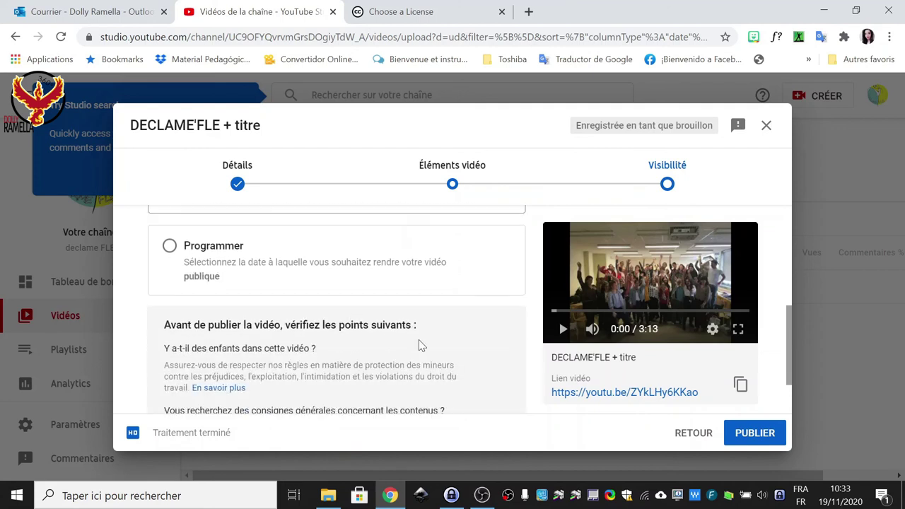
pyautogui.scroll(-2, 418, 339)
pyautogui.scroll(5, 453, 311)
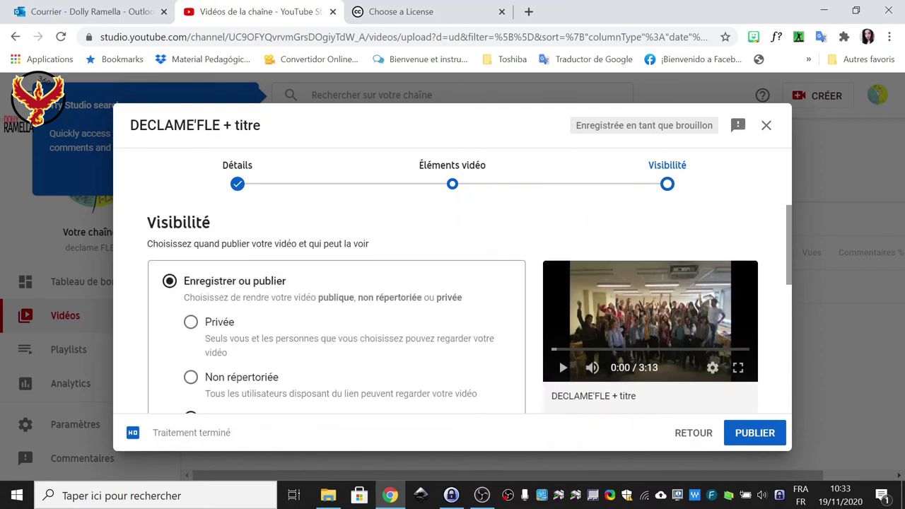
pyautogui.click(753, 434)
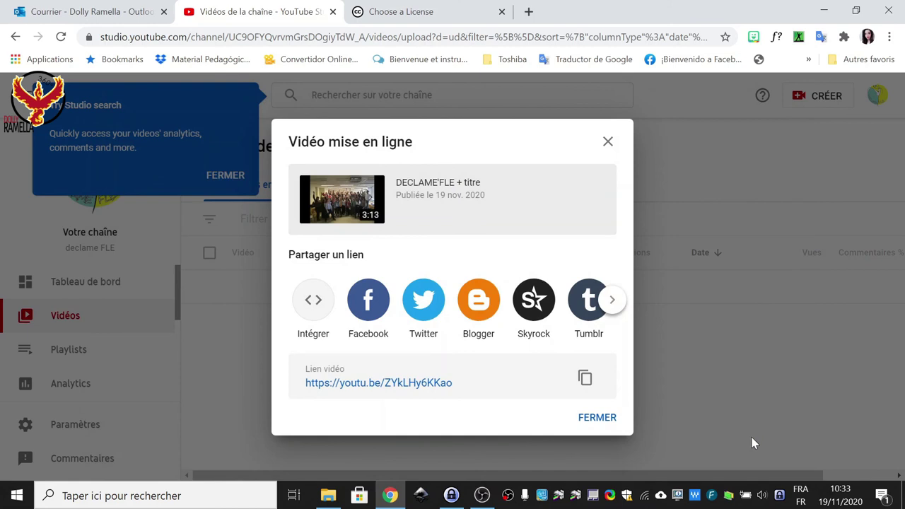
# - Open the published video from its link and expand its description to check the project link and licence details
pyautogui.click(443, 383)
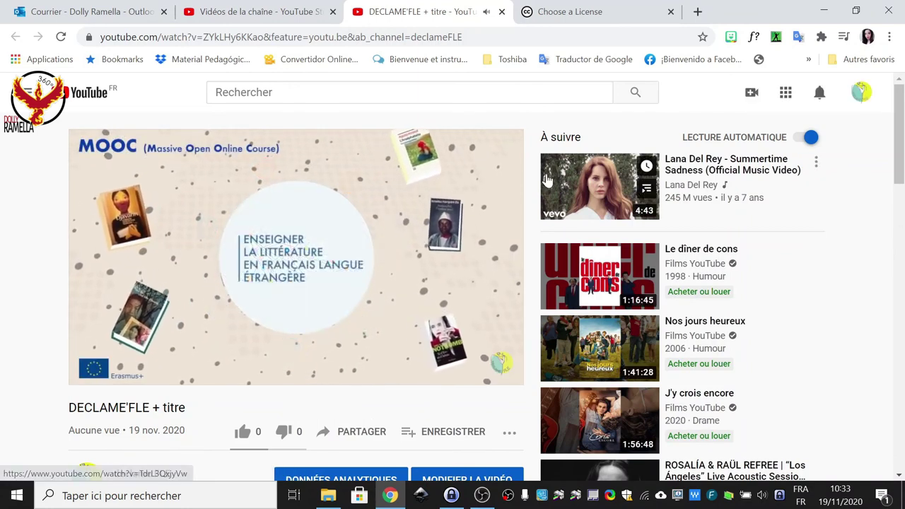
pyautogui.scroll(-4, 465, 223)
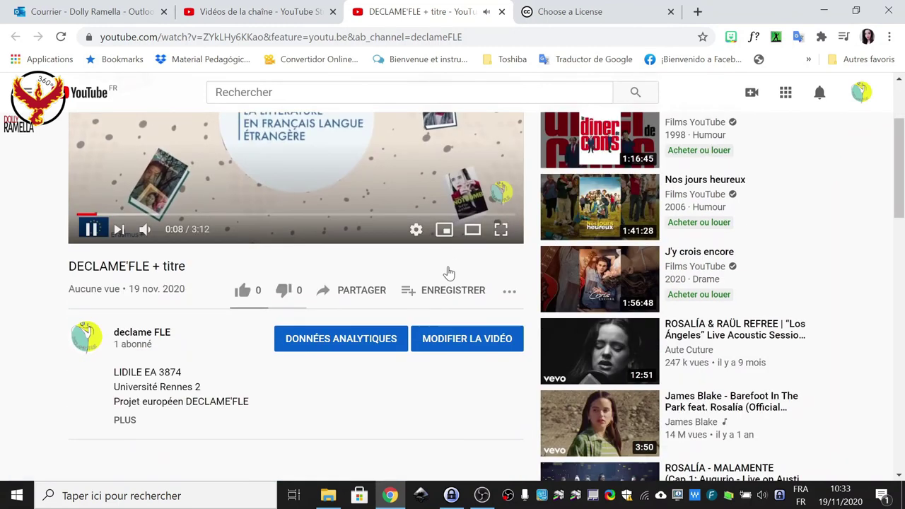
pyautogui.click(132, 283)
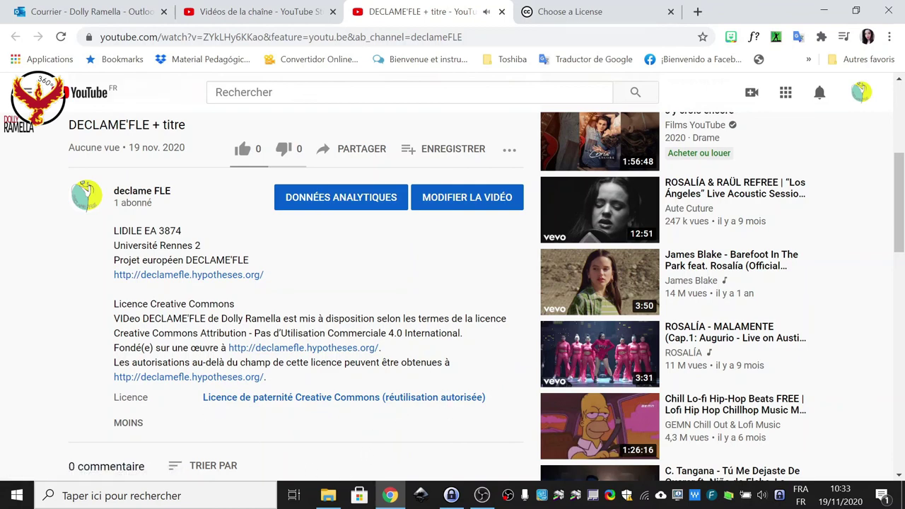
pyautogui.scroll(4, 414, 297)
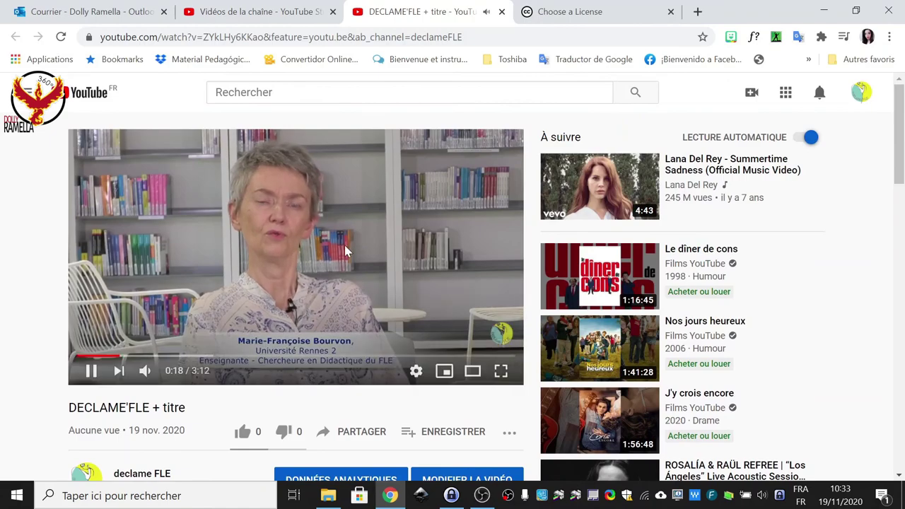